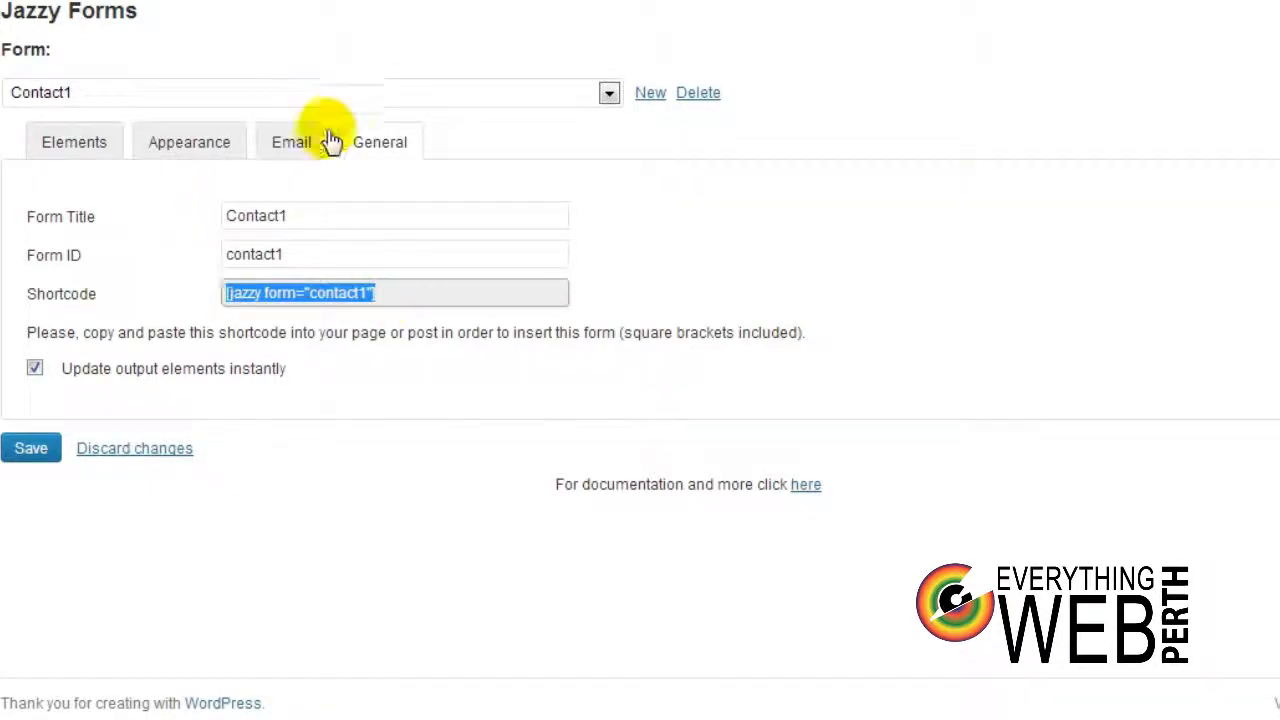
Step: Switch to the Quote form to view its title, ID and shortcode
left_click(449, 92)
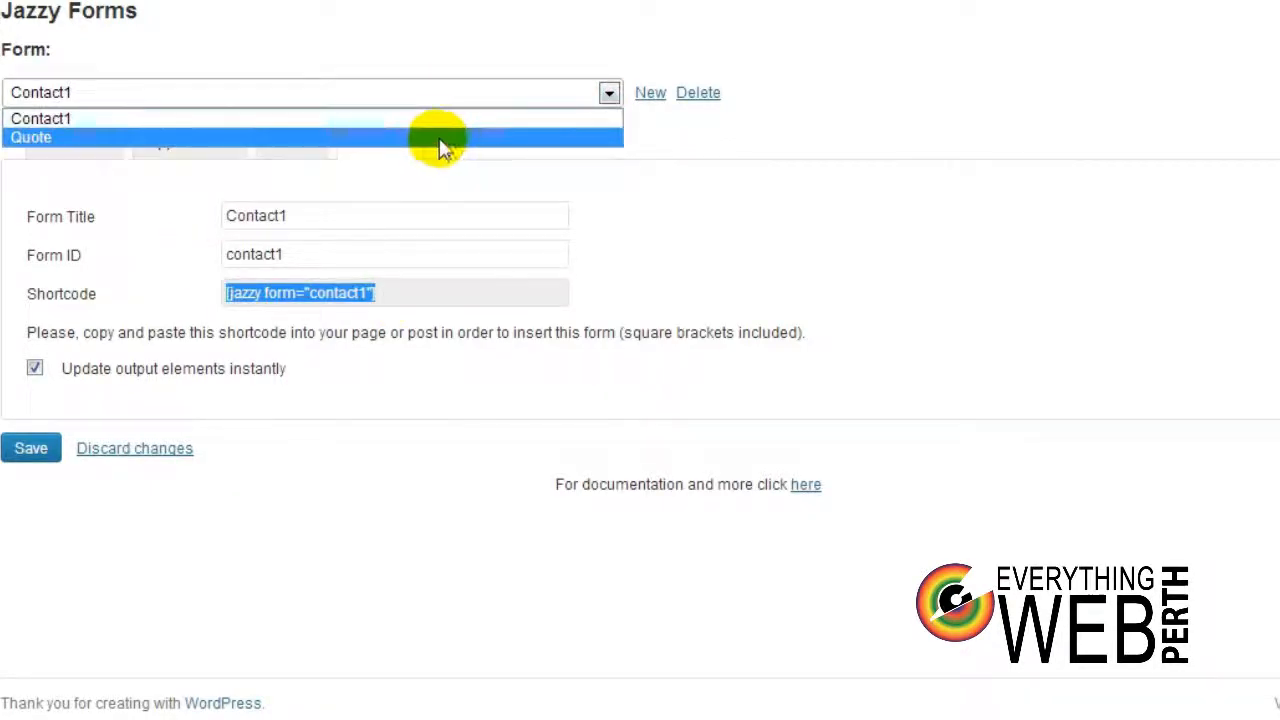
left_click(435, 206)
left_click(483, 93)
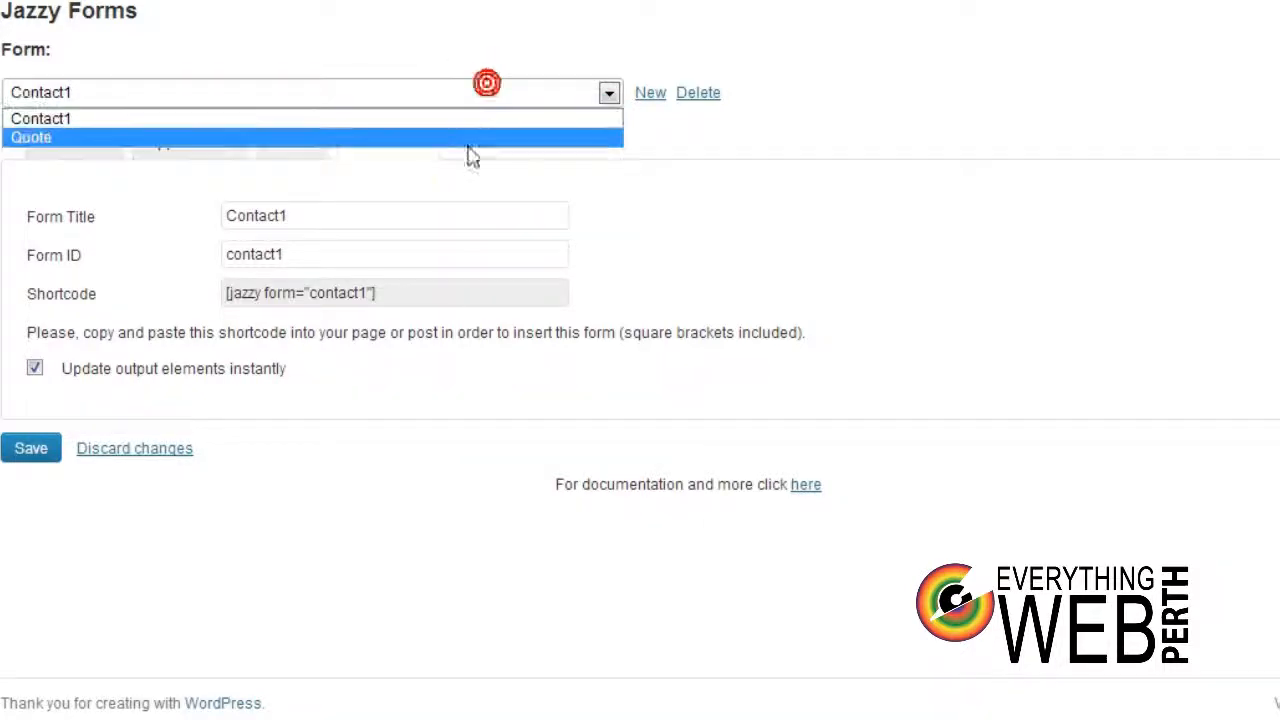
left_click(478, 140)
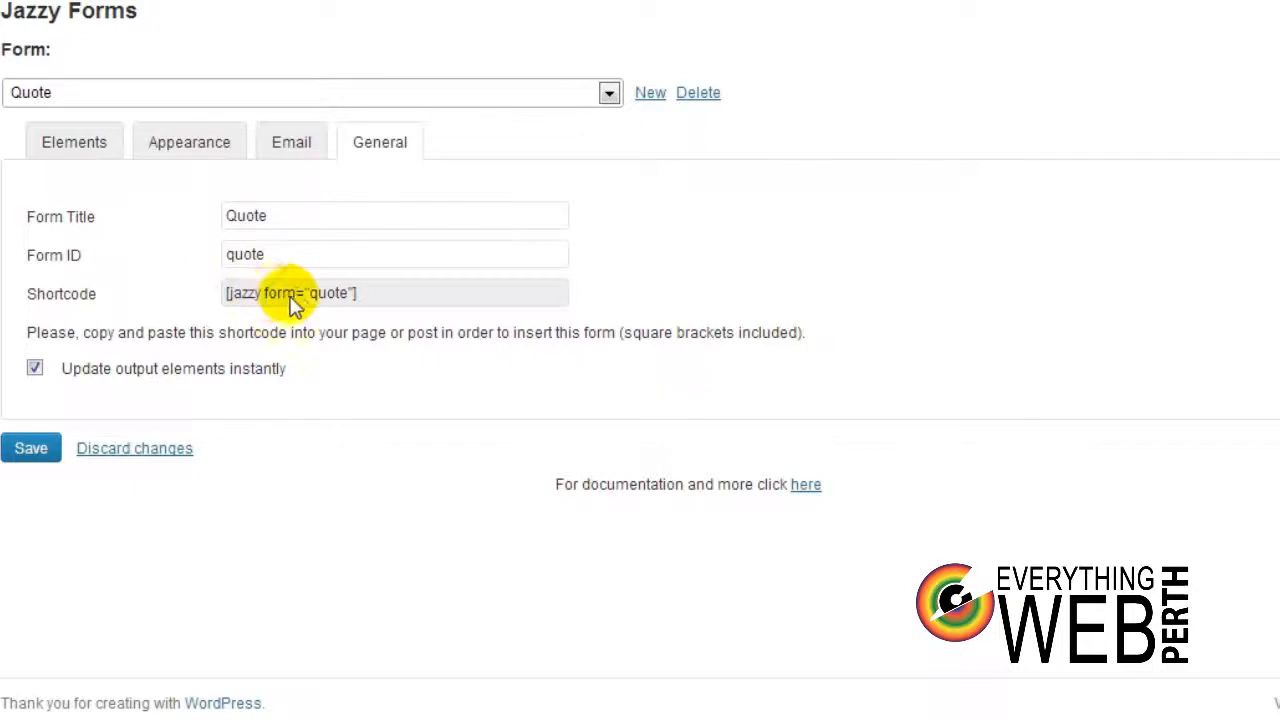
Step: Copy the full shortcode of the Contact1 form to the clipboard and save the form
left_click(486, 93)
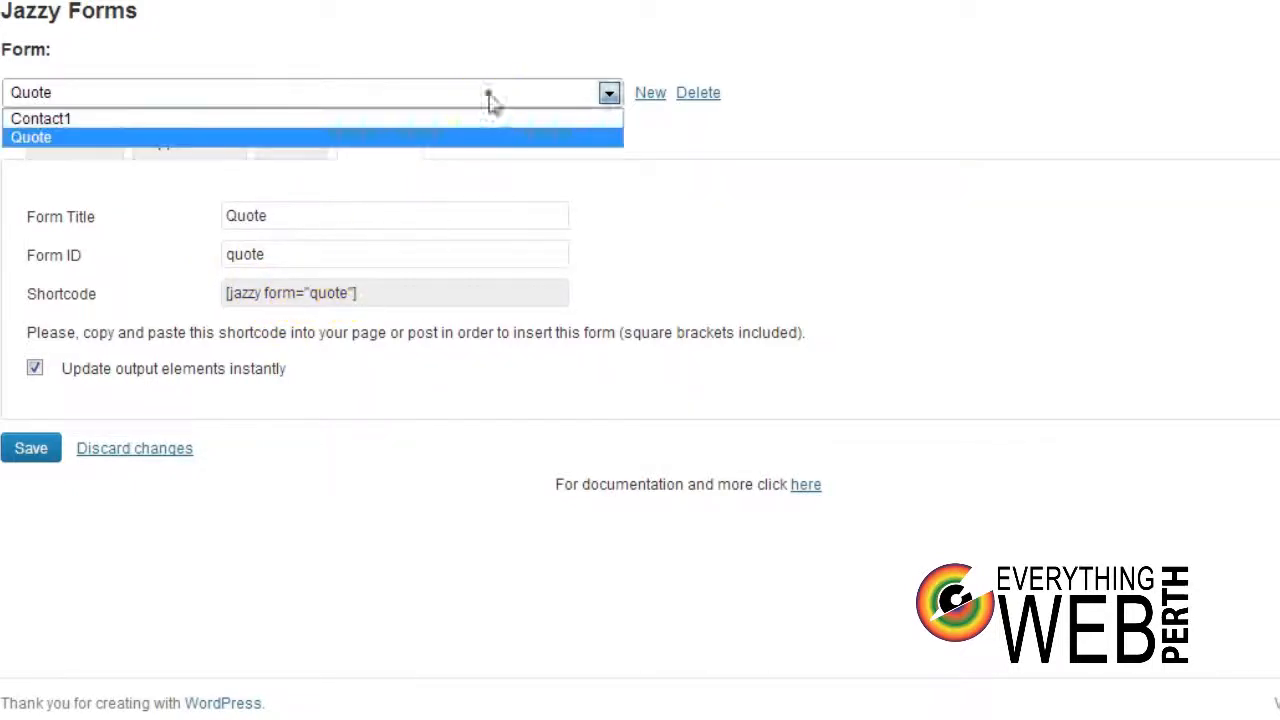
left_click(478, 118)
left_click_drag(380, 293, 214, 290)
right_click(265, 300)
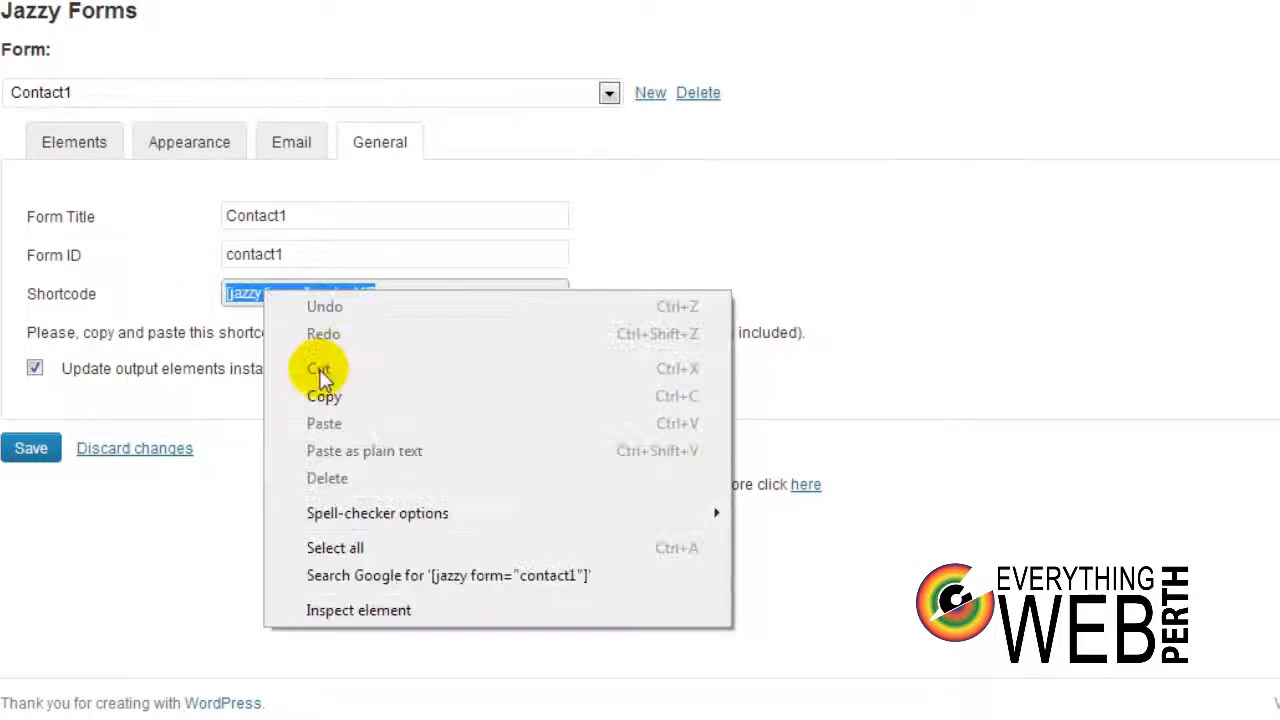
left_click(326, 394)
left_click(30, 448)
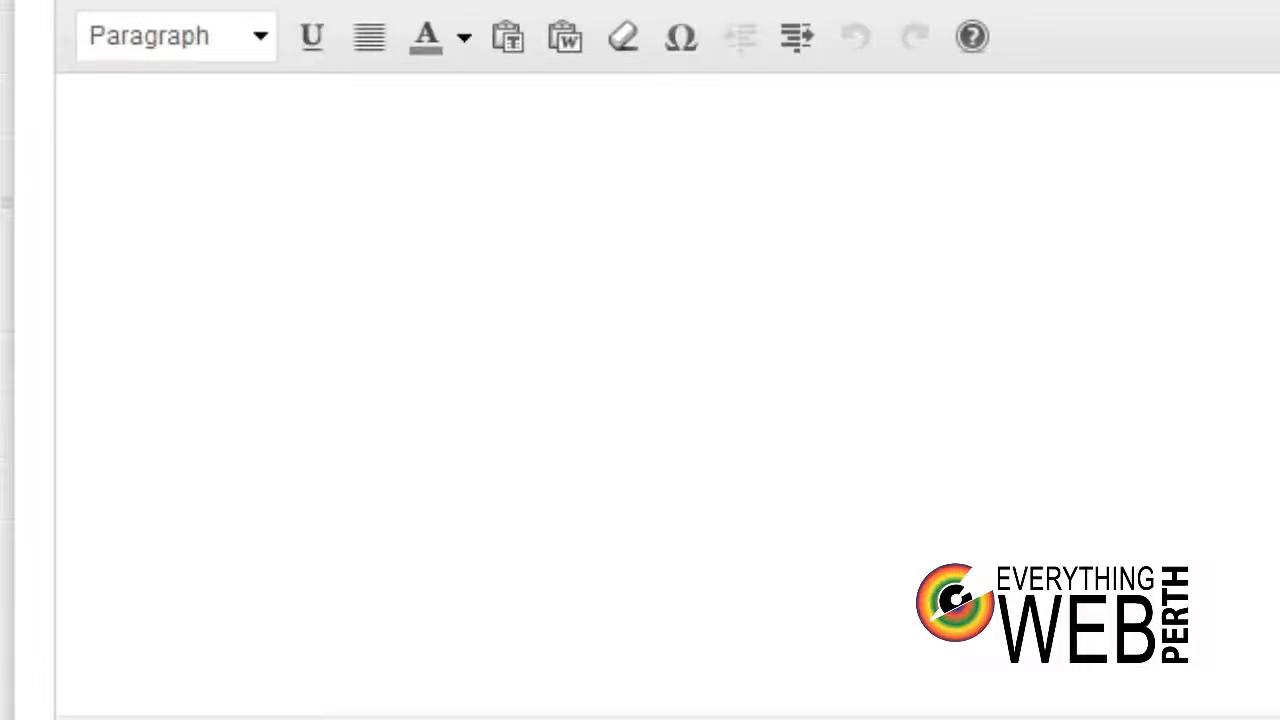
Step: Paste the form shortcode into the post body and add the line "To contact us, please fill in the form below ::" above it
left_click(686, 349)
key("ctrl+v")
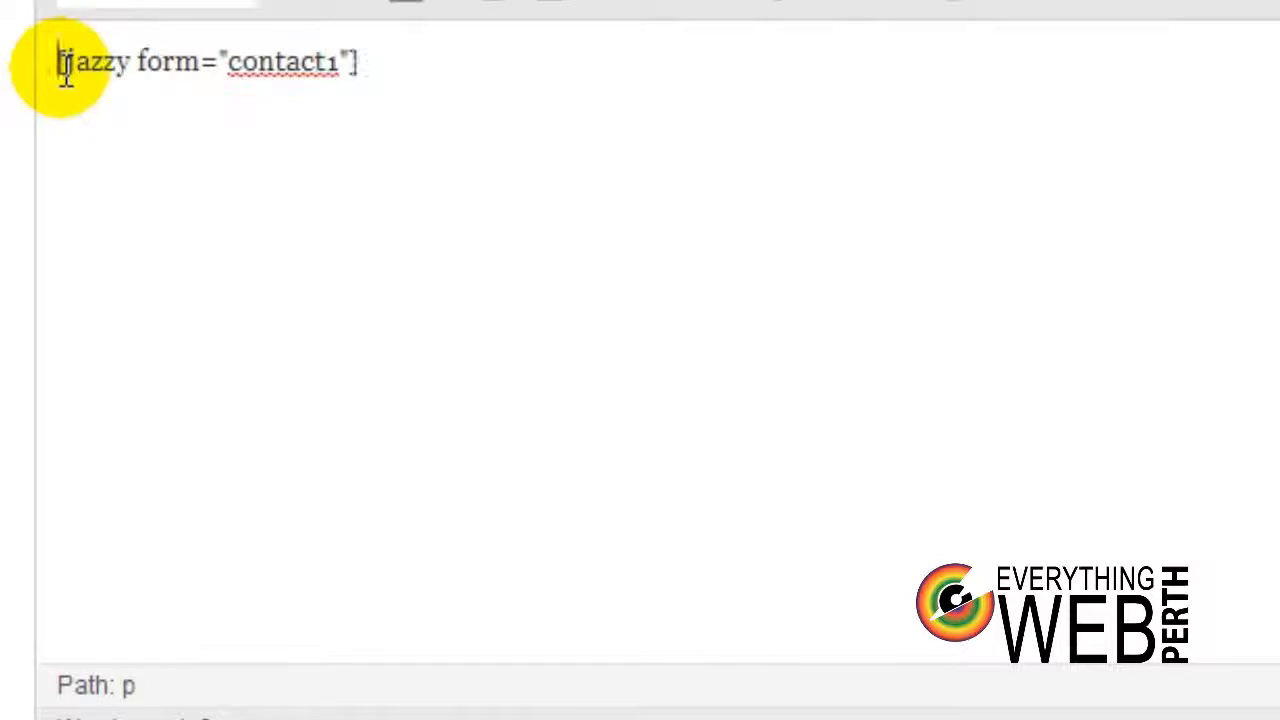
type("To contact:")
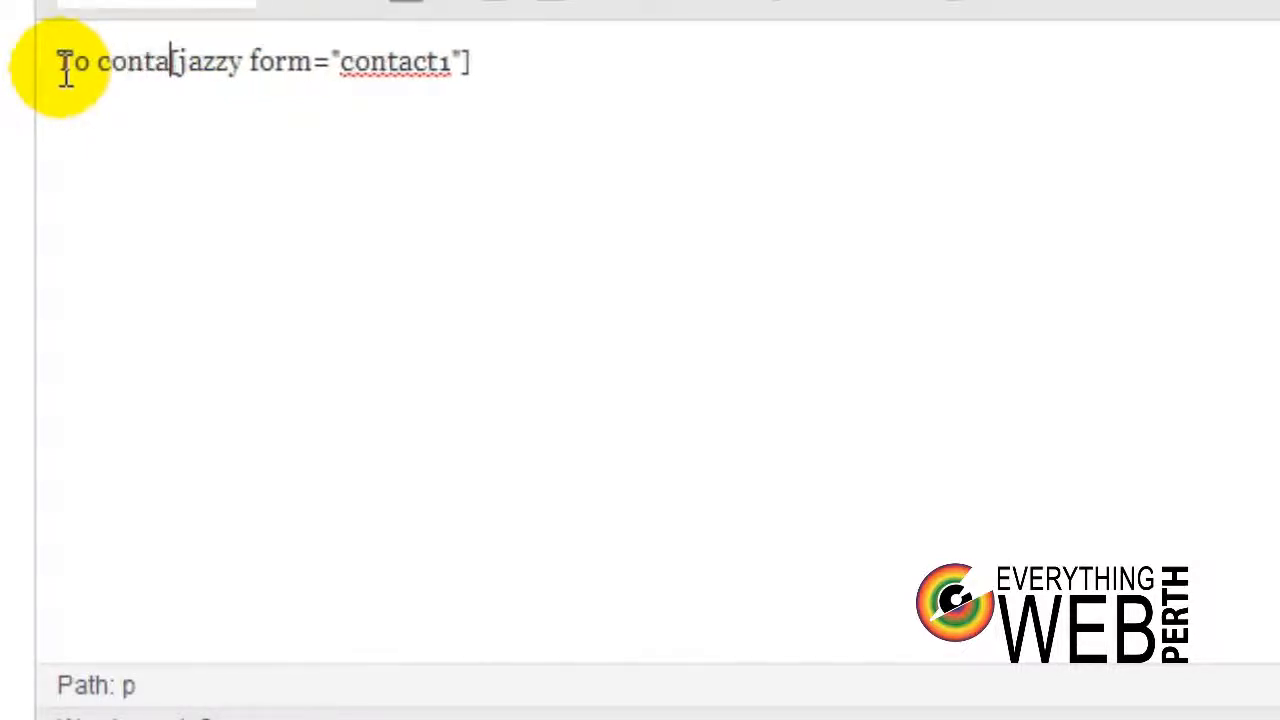
type(" us, plese fil")
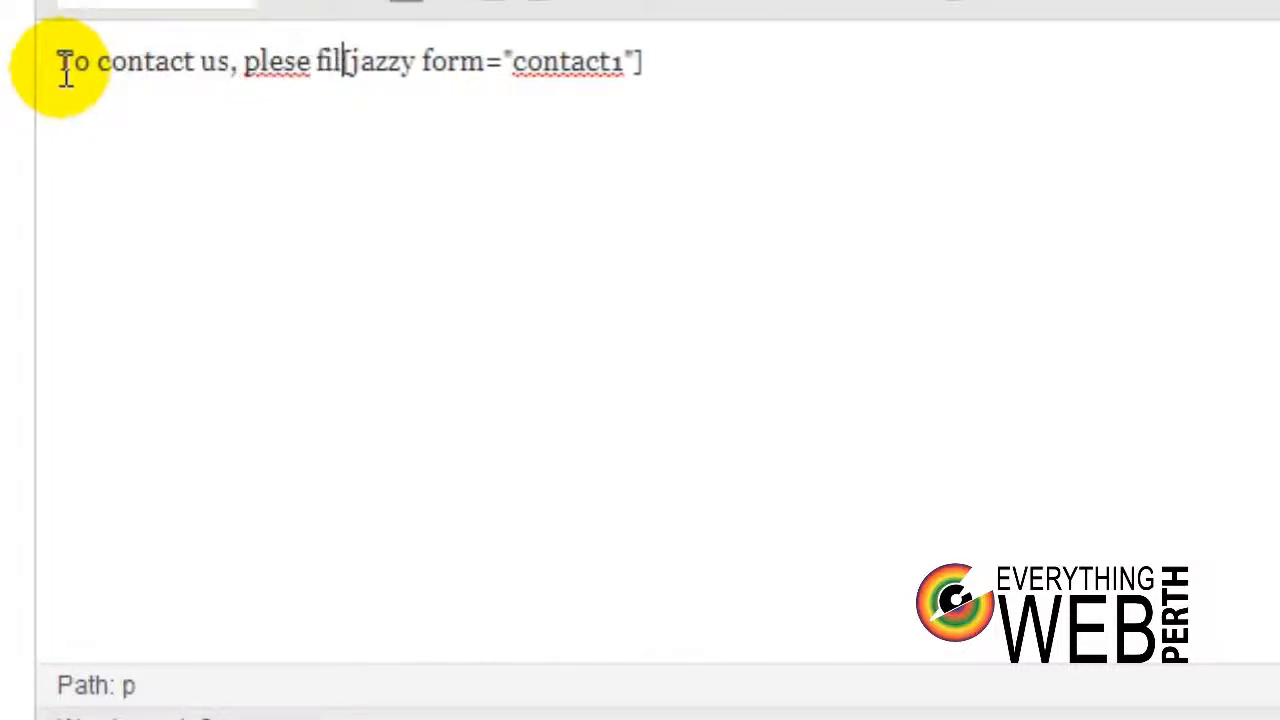
key("BackSpace")
key("BackSpace")
key("BackSpace")
key("BackSpace")
key("BackSpace")
type("ase fill i")
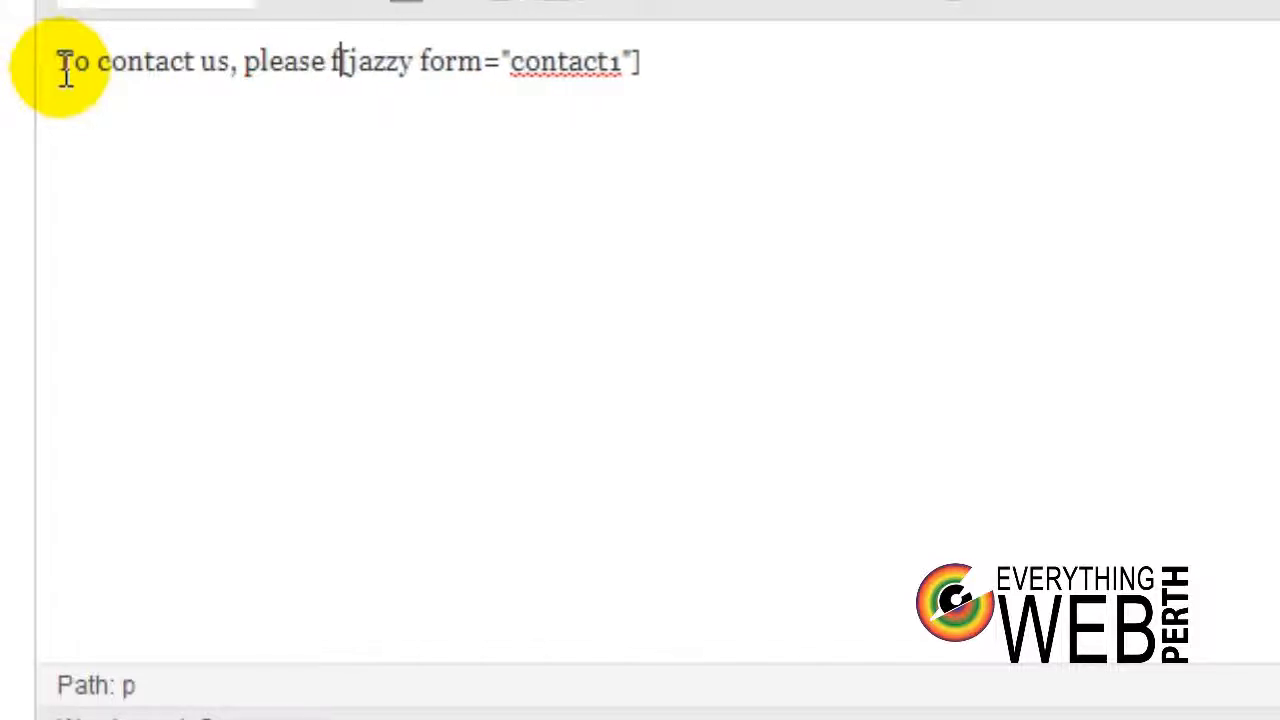
type("n the form below ")
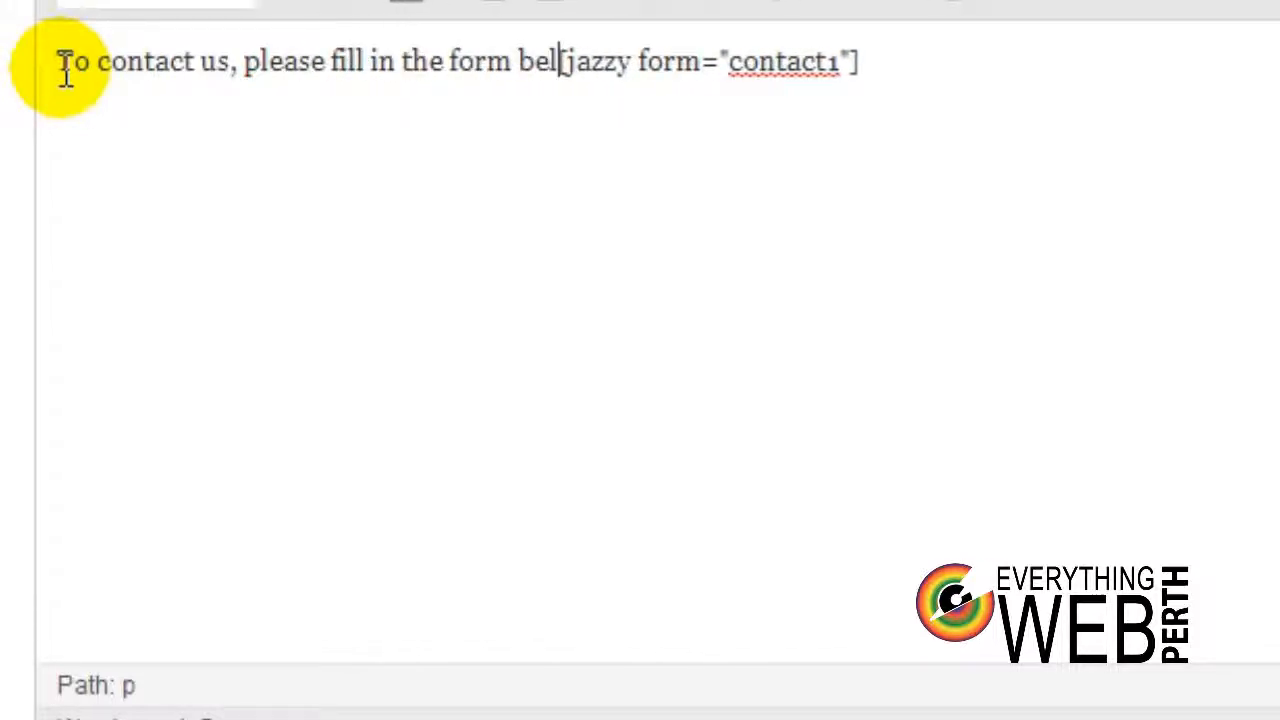
type("::")
key("Return")
key("Return")
key("BackSpace")
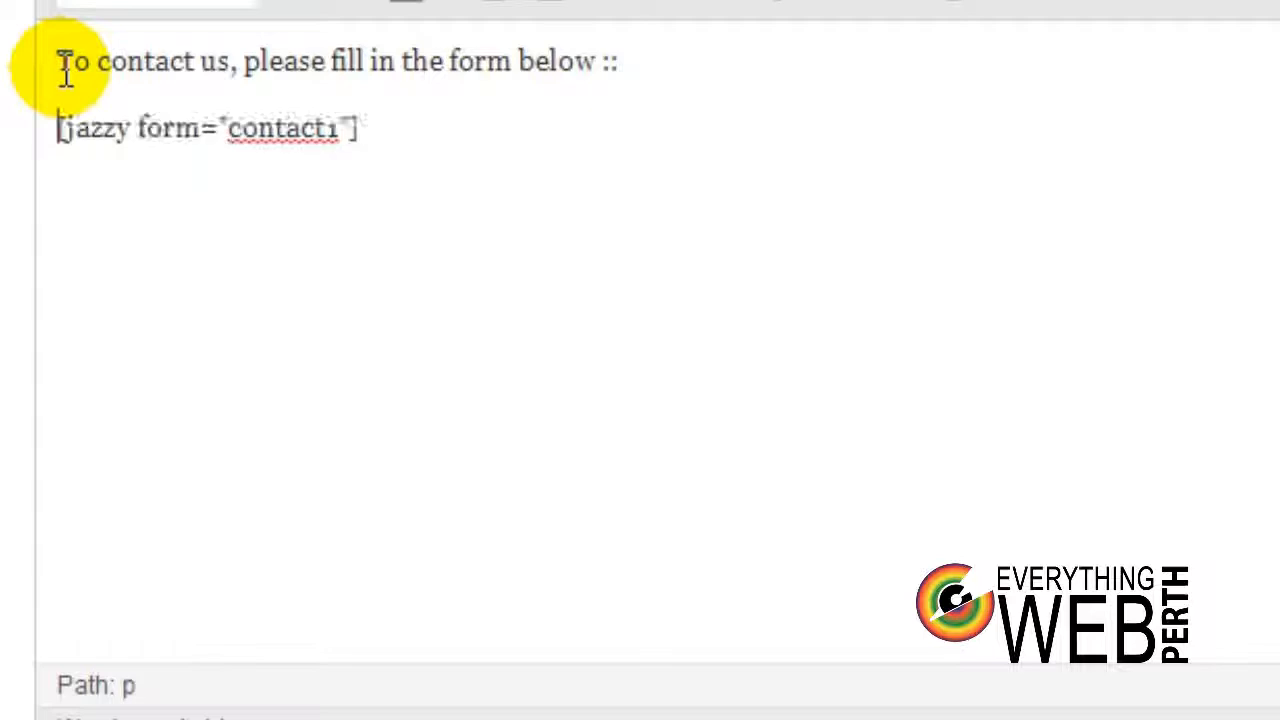
left_click(449, 123)
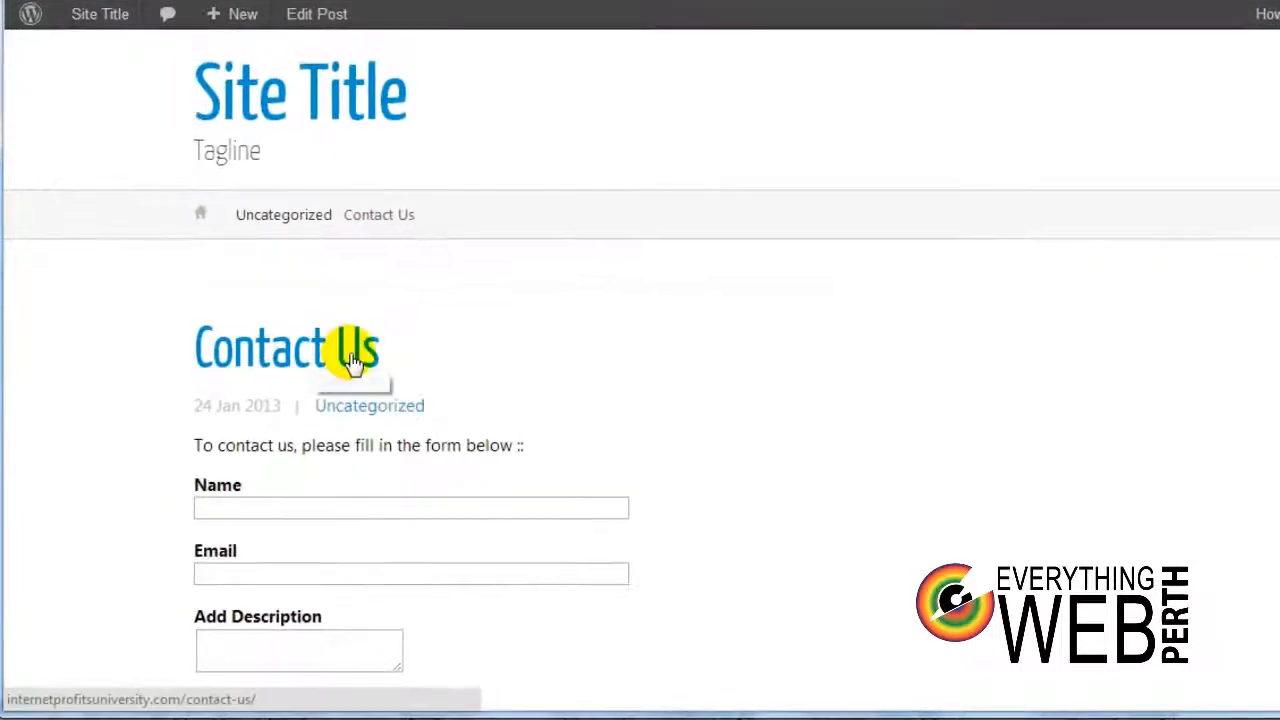
Step: Try out the published contact form's fields, resizable description box and submission, and select its shortcode in the post
left_click(239, 512)
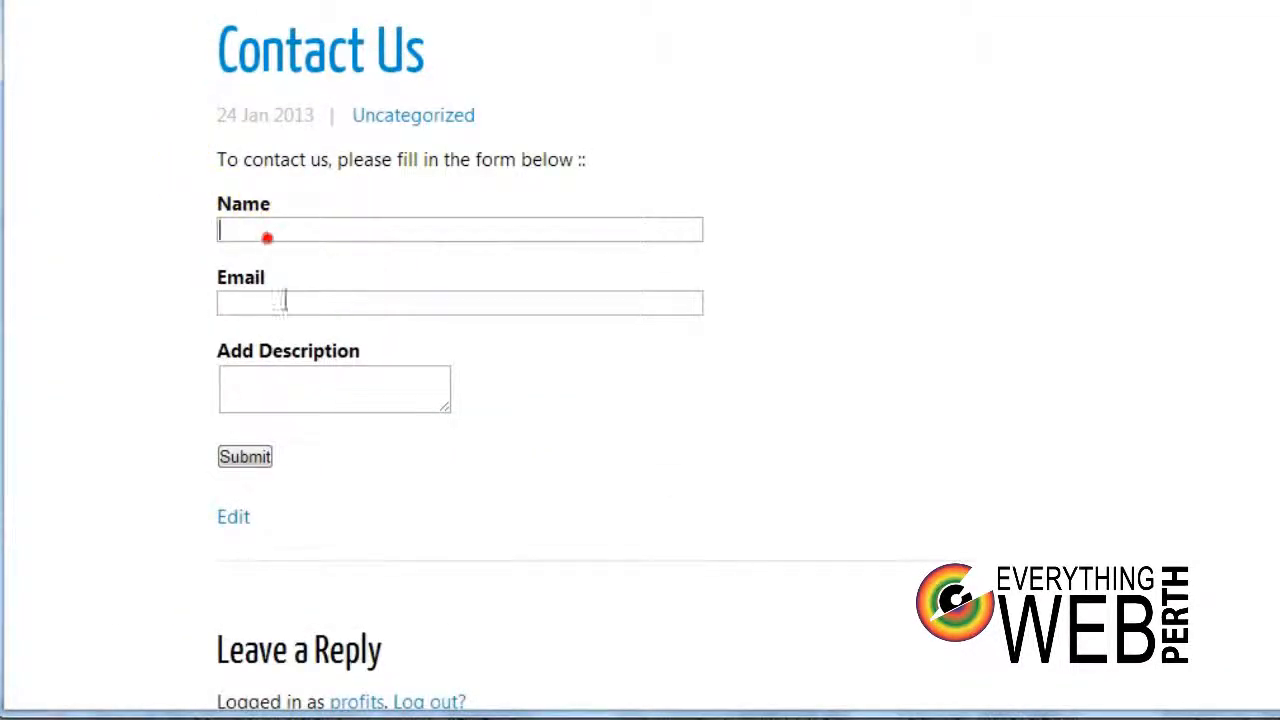
left_click(300, 388)
mouse_move(445, 409)
left_mouse_down()
mouse_move(850, 600)
mouse_move(643, 465)
mouse_move(720, 570)
left_mouse_up()
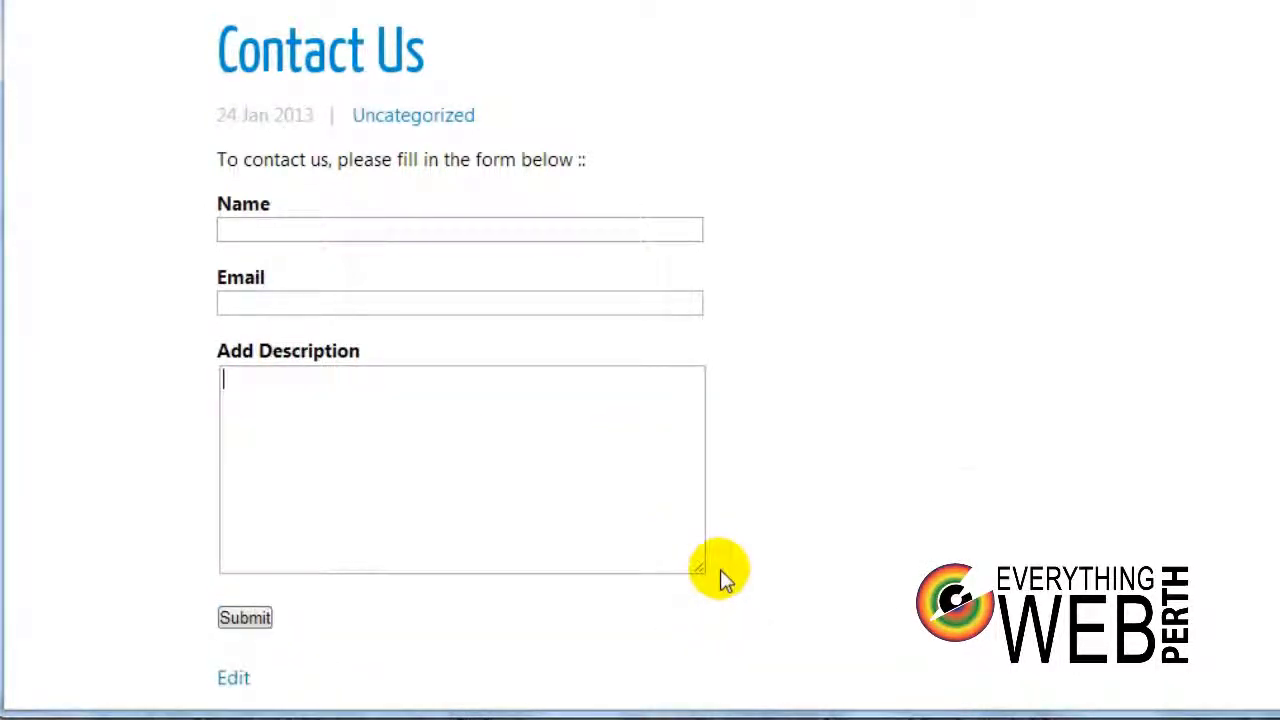
scroll(558, 468, "down", 2)
left_click(247, 366)
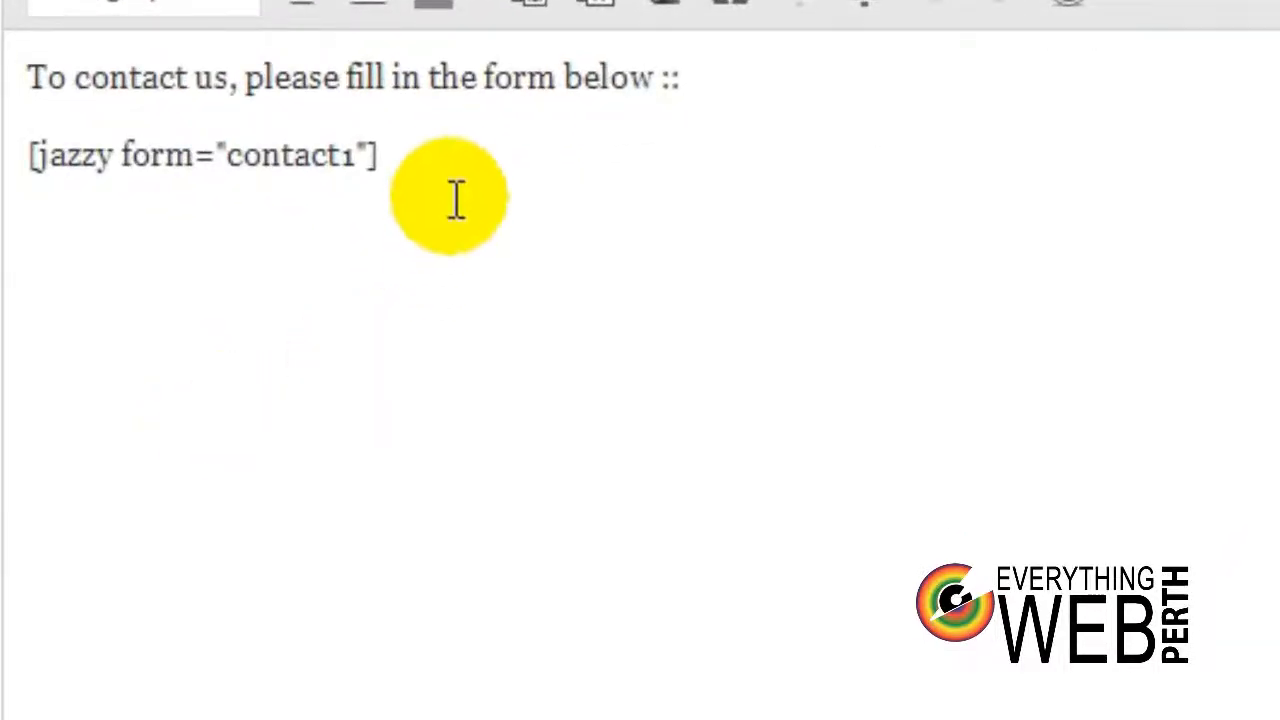
left_click_drag(454, 169, 23, 166)
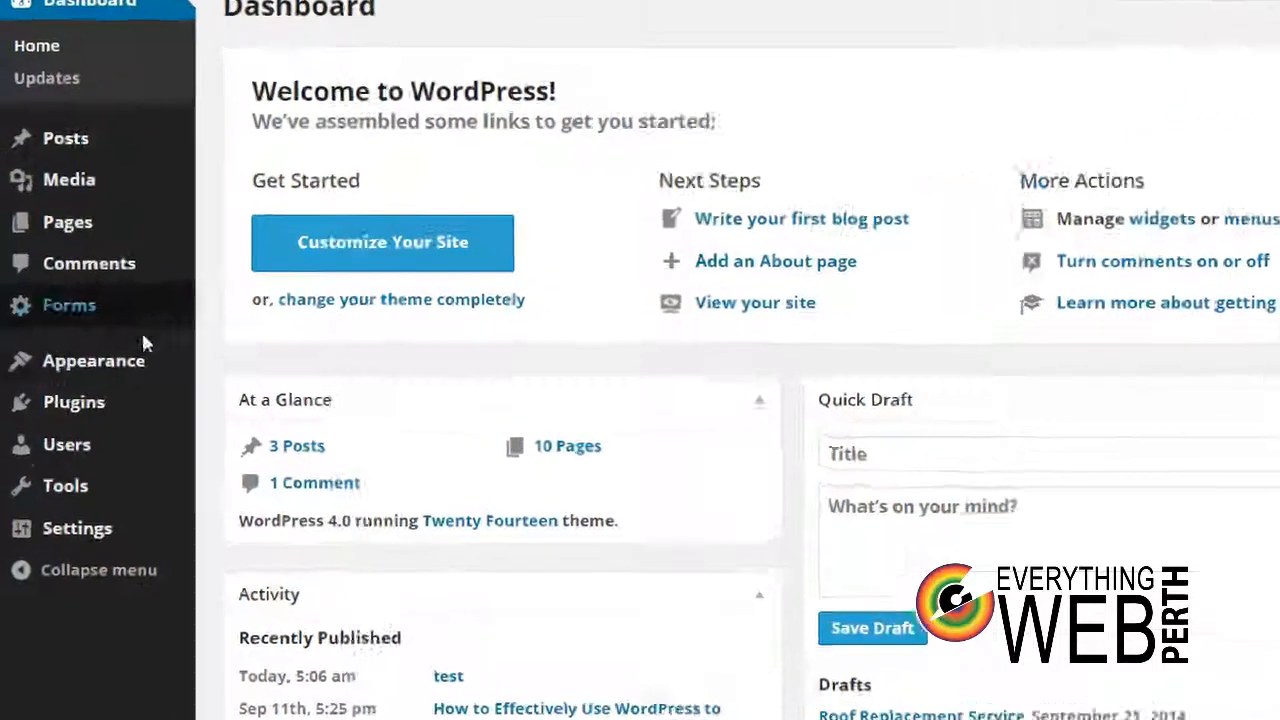
Step: Search the plugins for "Use Shortcodes in sidebar widget", and install and activate Shortcodes in Sidebar Widgets
mouse_move(118, 402)
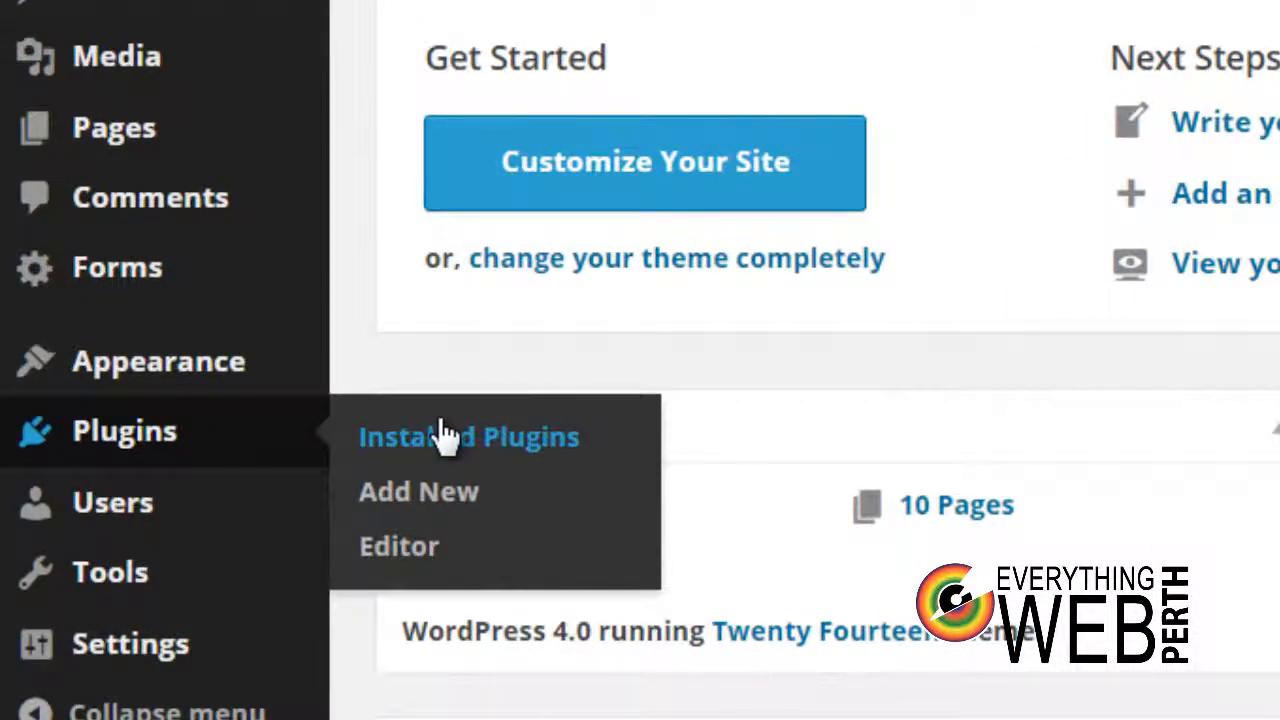
left_click(528, 500)
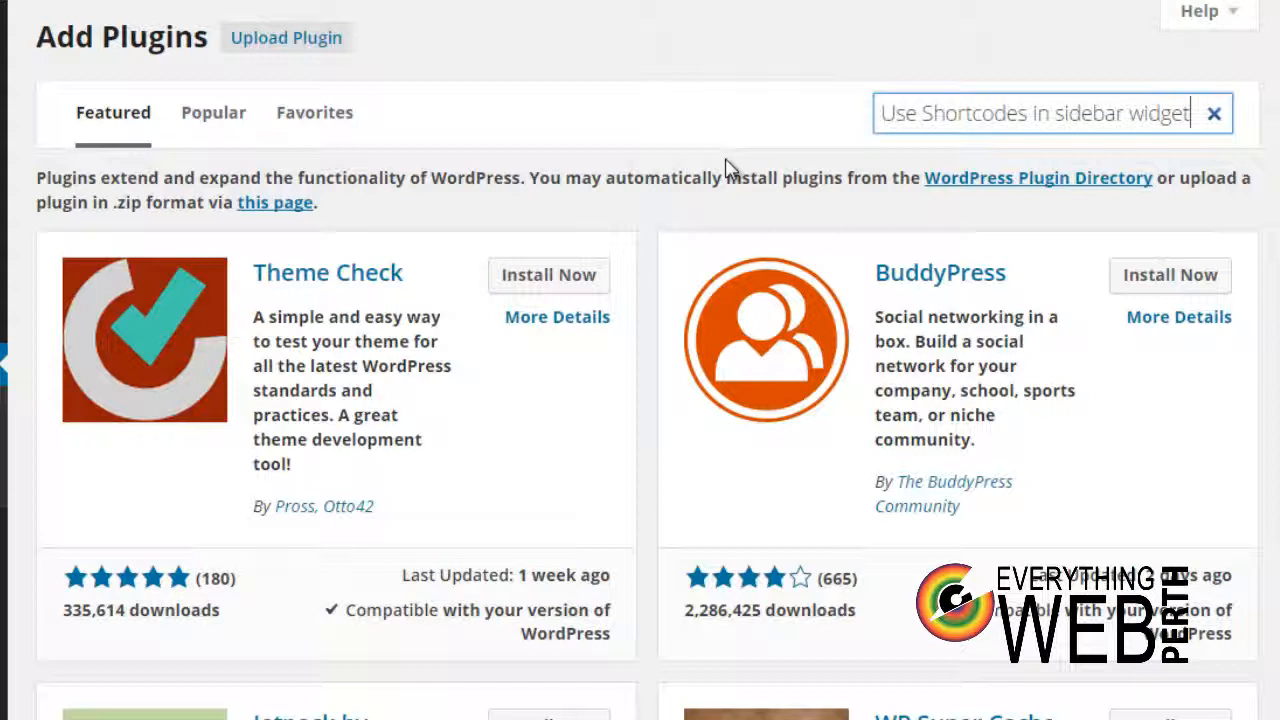
key("Return")
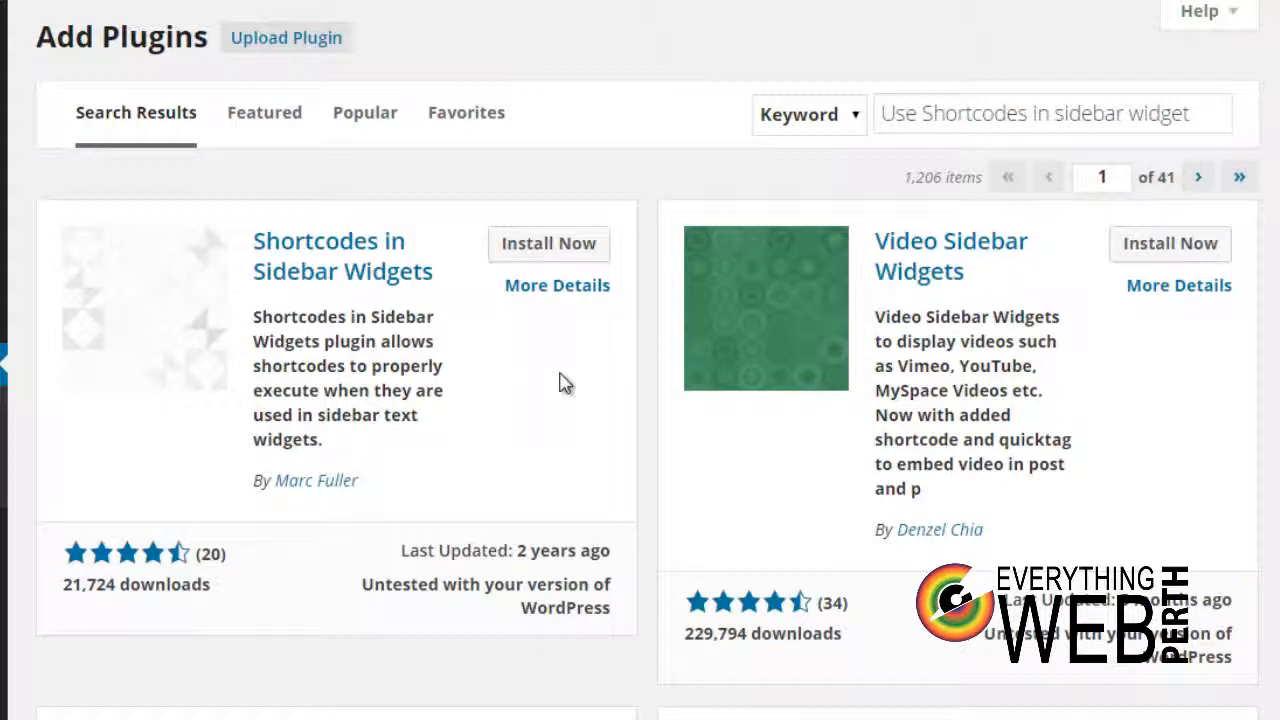
left_click(577, 256)
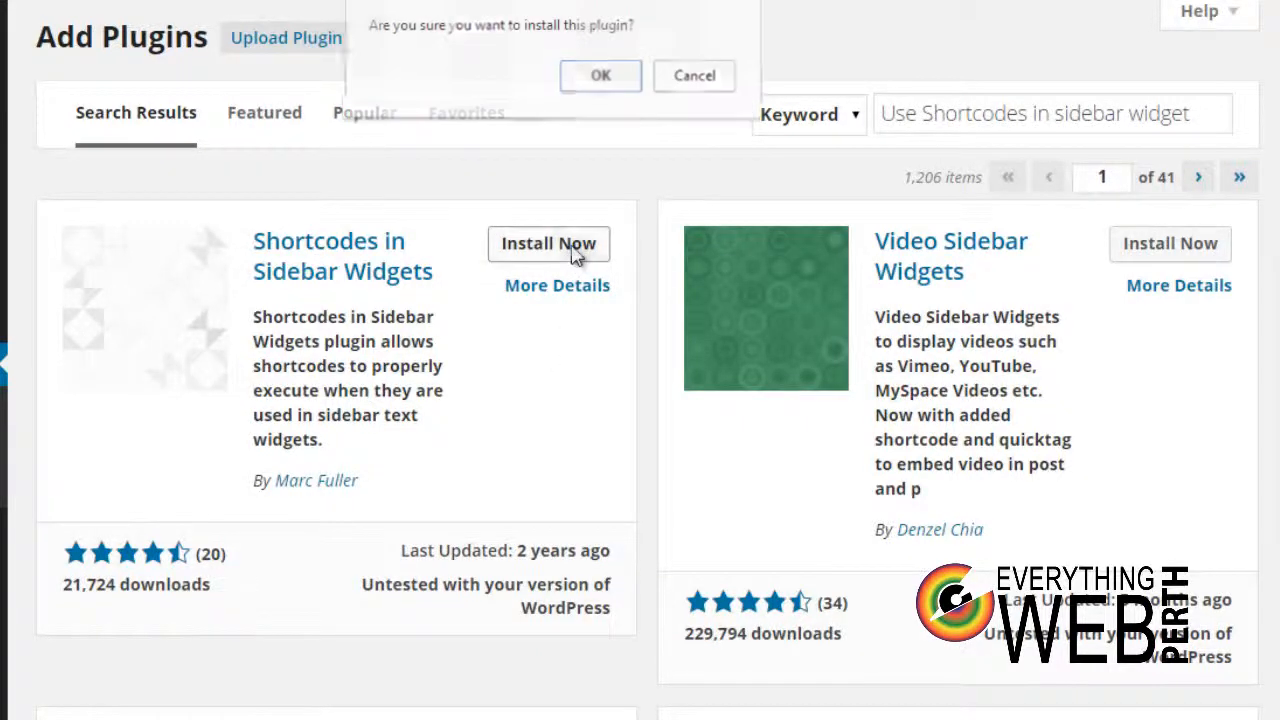
left_click(599, 82)
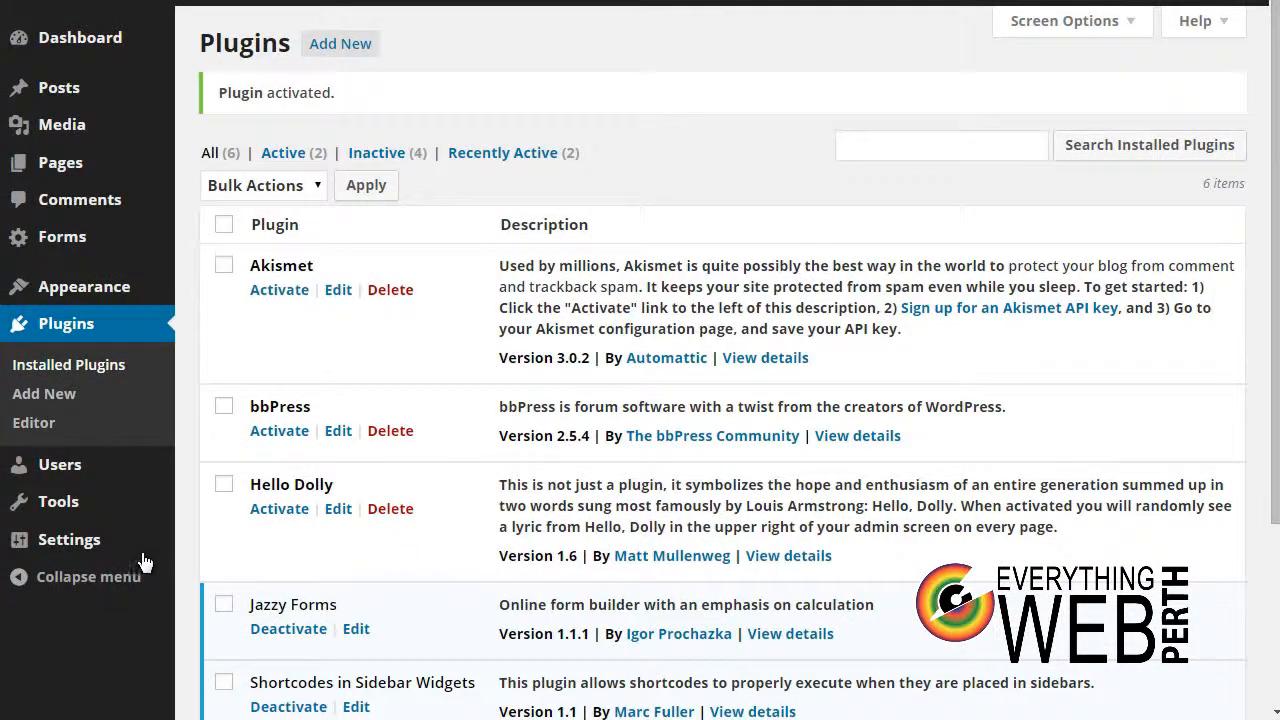
Step: Open the Widgets page and remove the Recent Posts widget from the Primary Sidebar
mouse_move(50, 537)
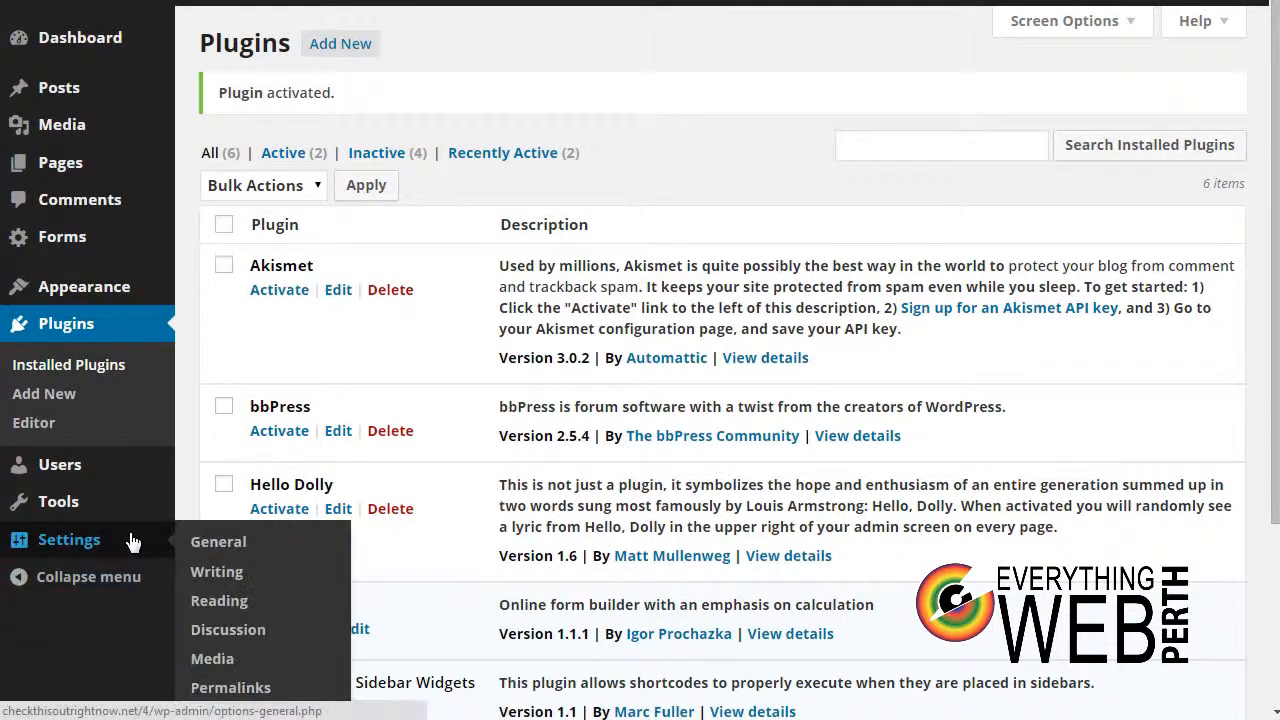
scroll(191, 540, "down", 1)
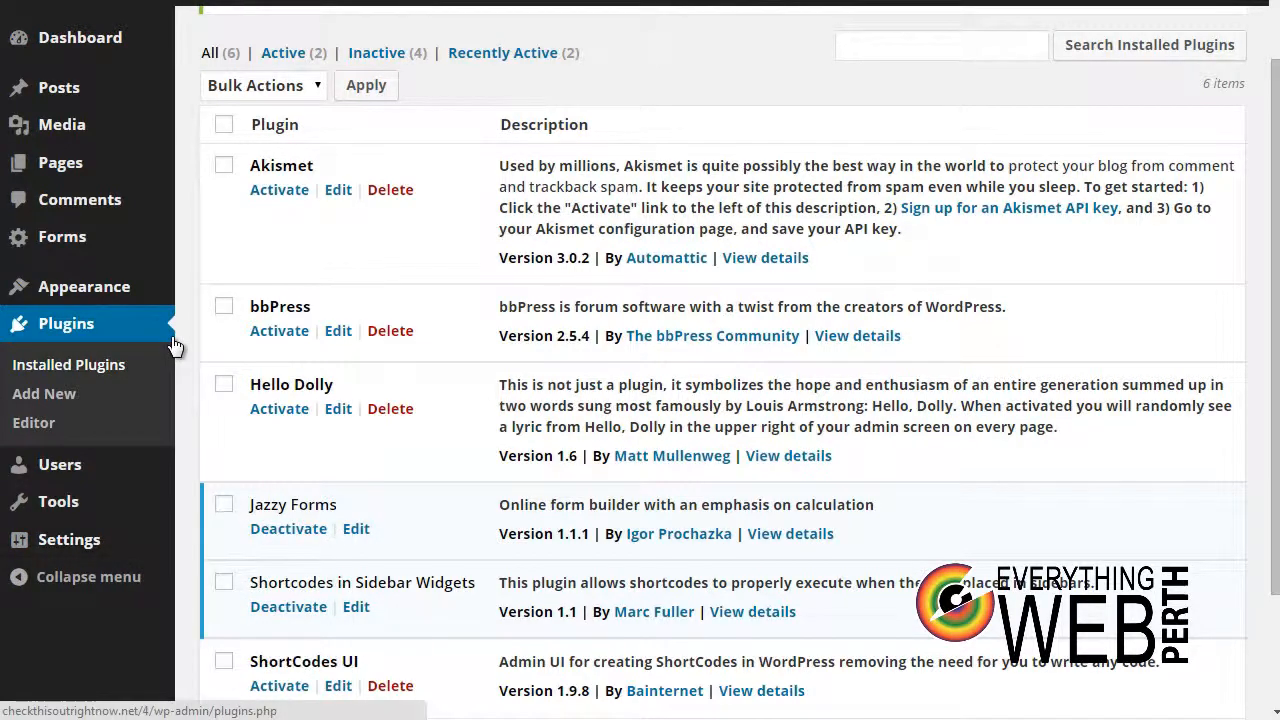
mouse_move(163, 289)
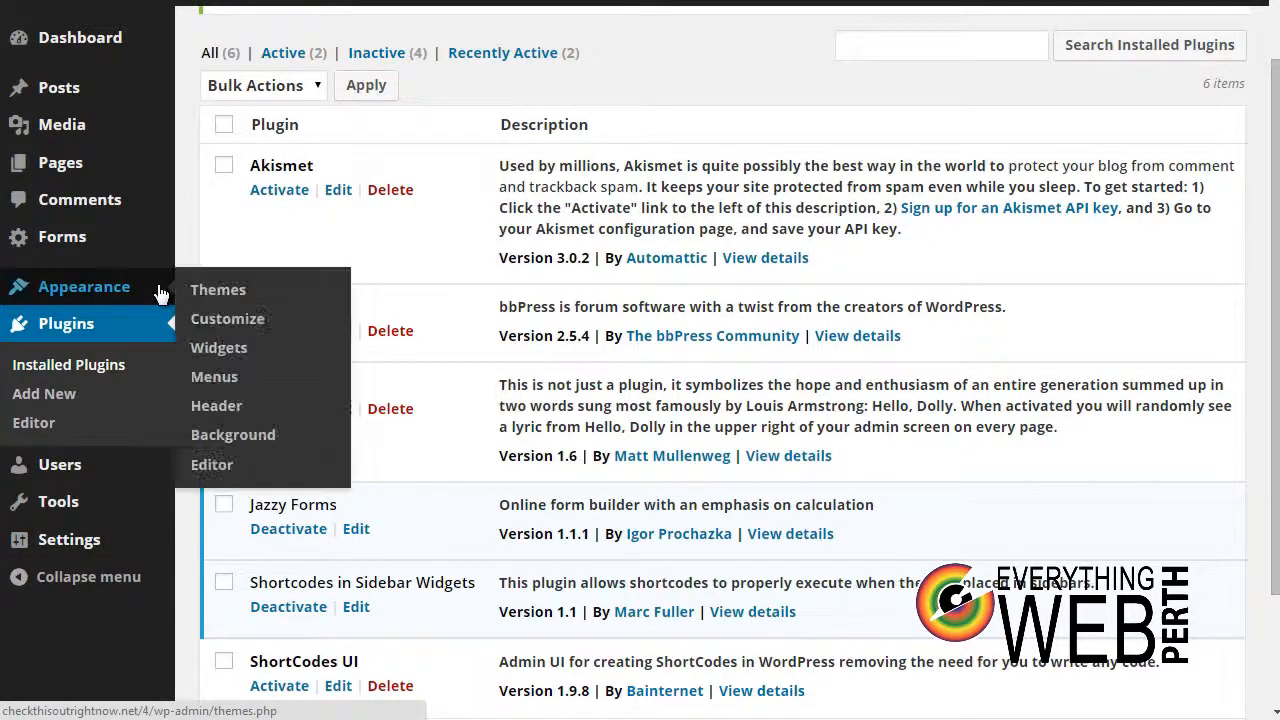
left_click(224, 351)
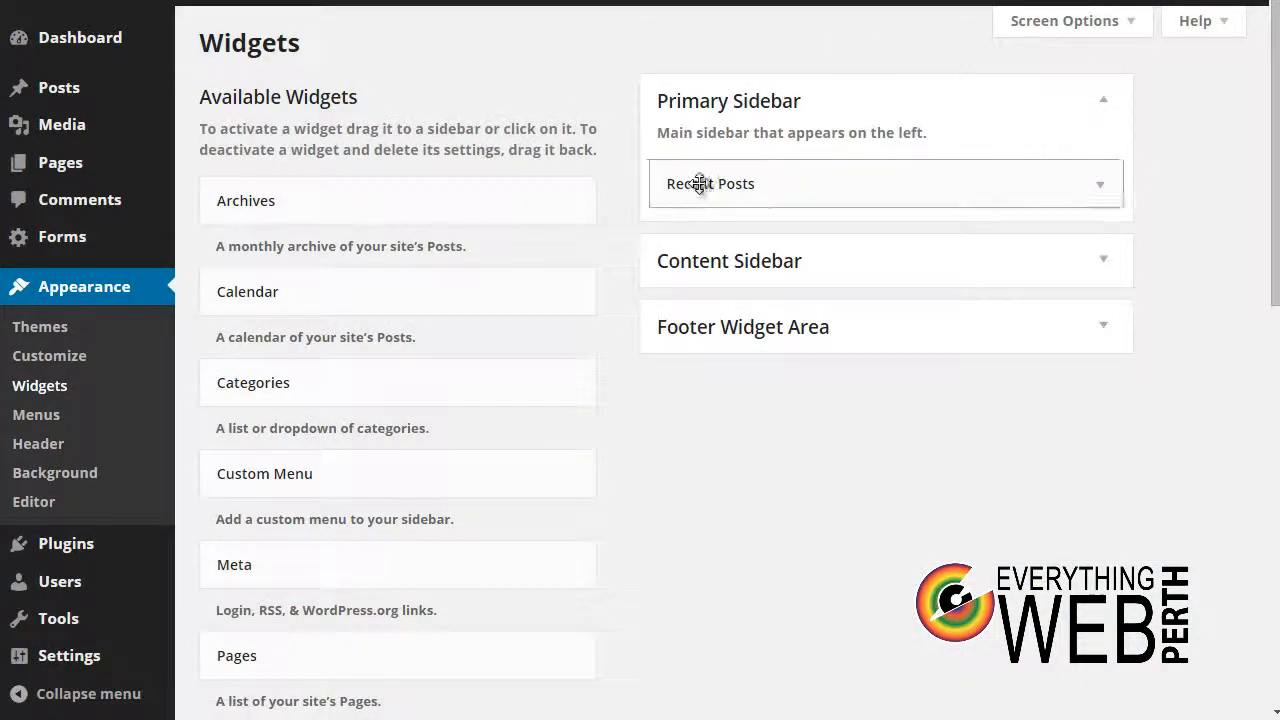
left_click_drag(700, 183, 443, 291)
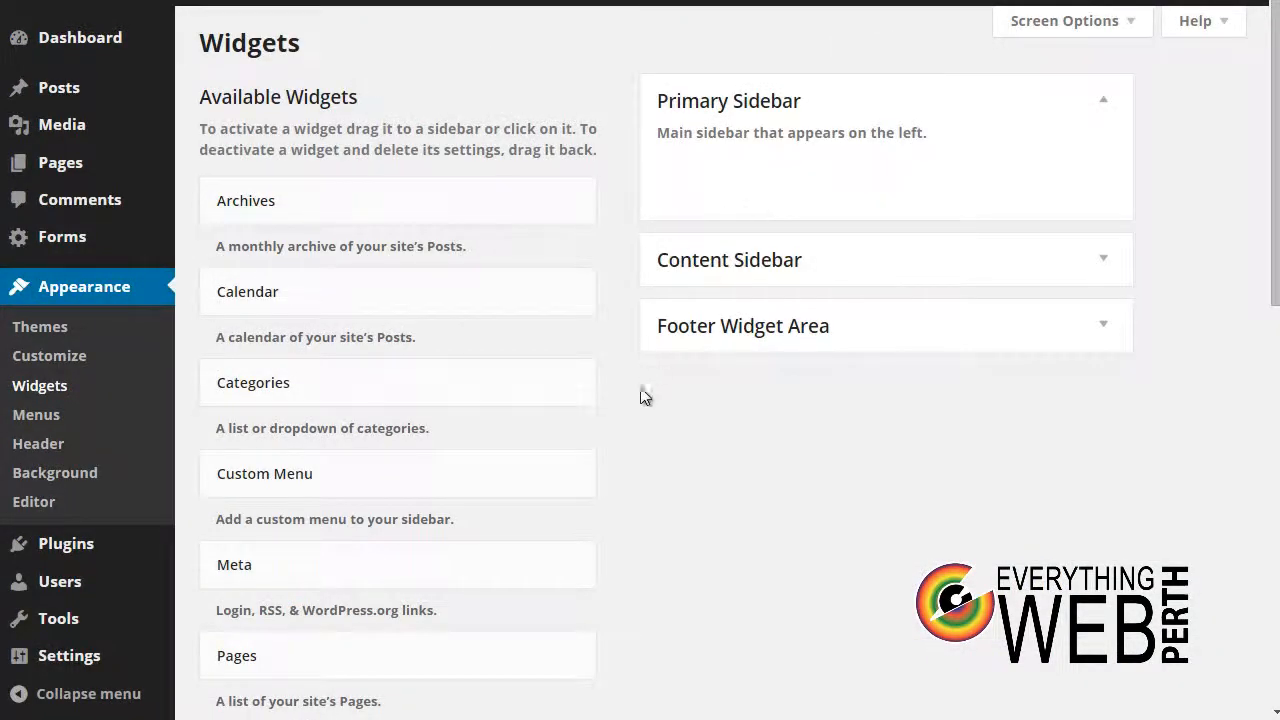
Step: Switch to Notepad, cut all of its text to the clipboard and dismiss the window
left_click(884, 719)
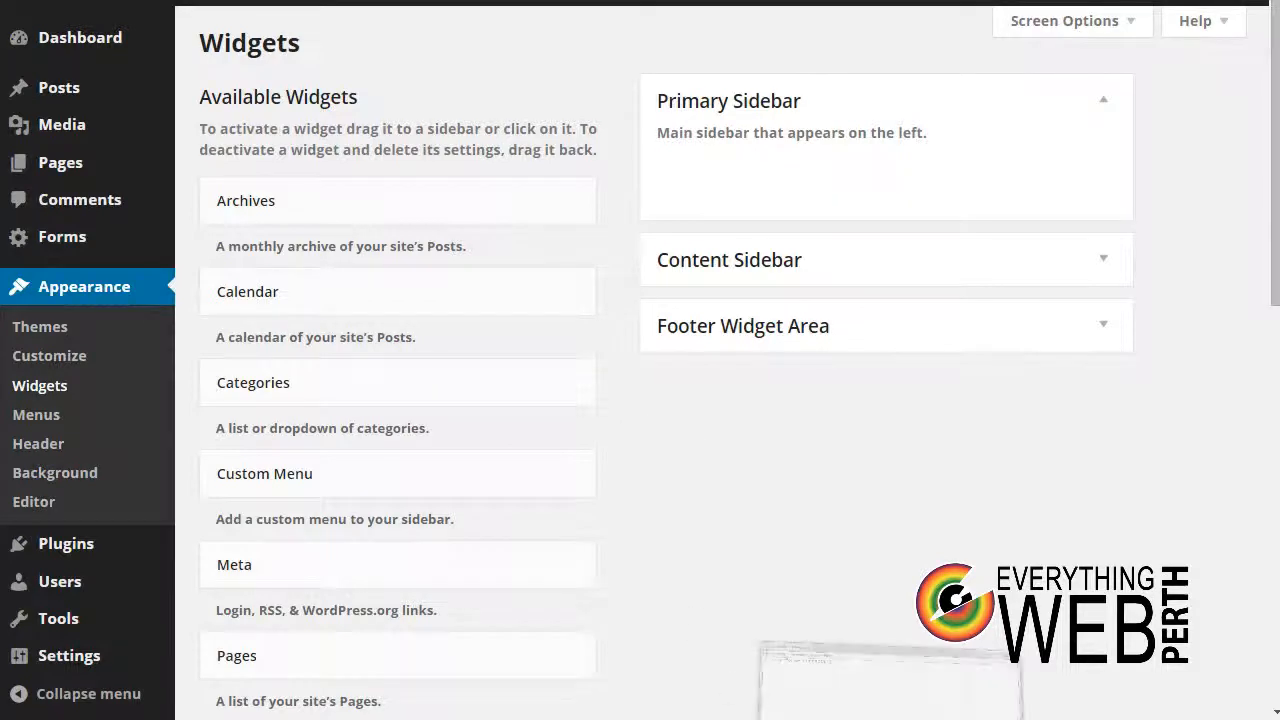
key("ctrl+a")
key("ctrl+x")
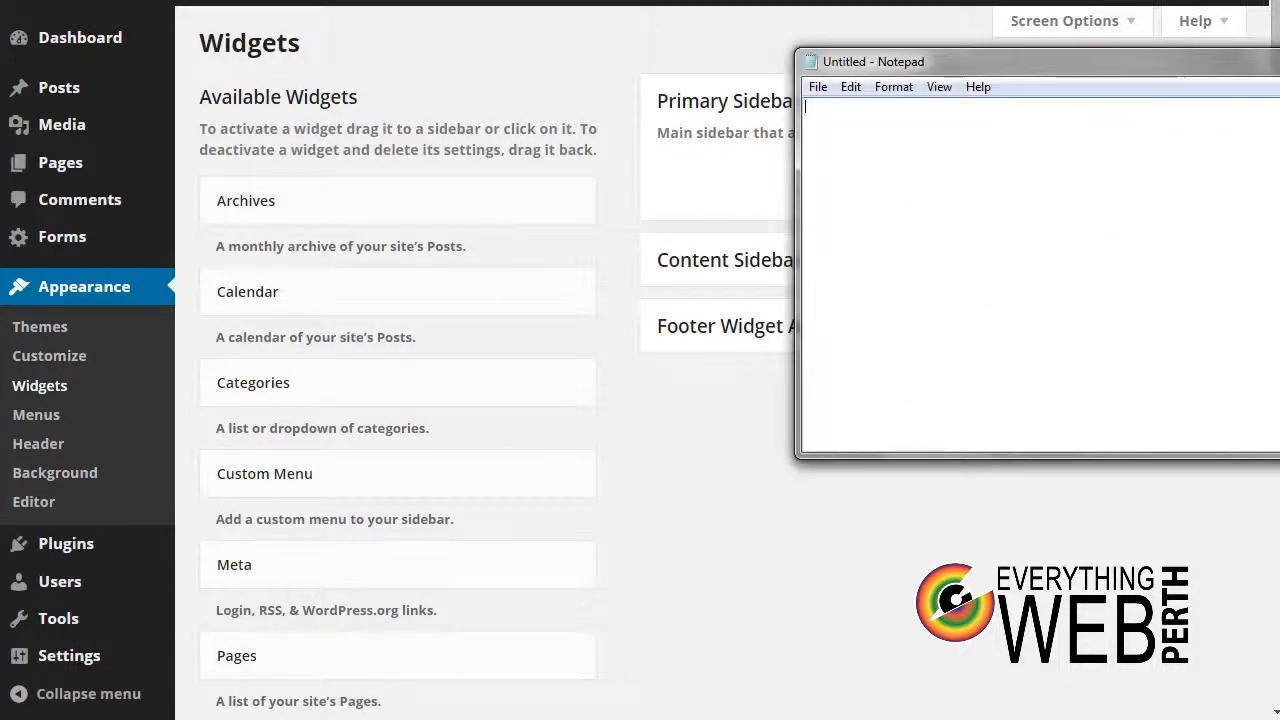
left_click(1279, 58)
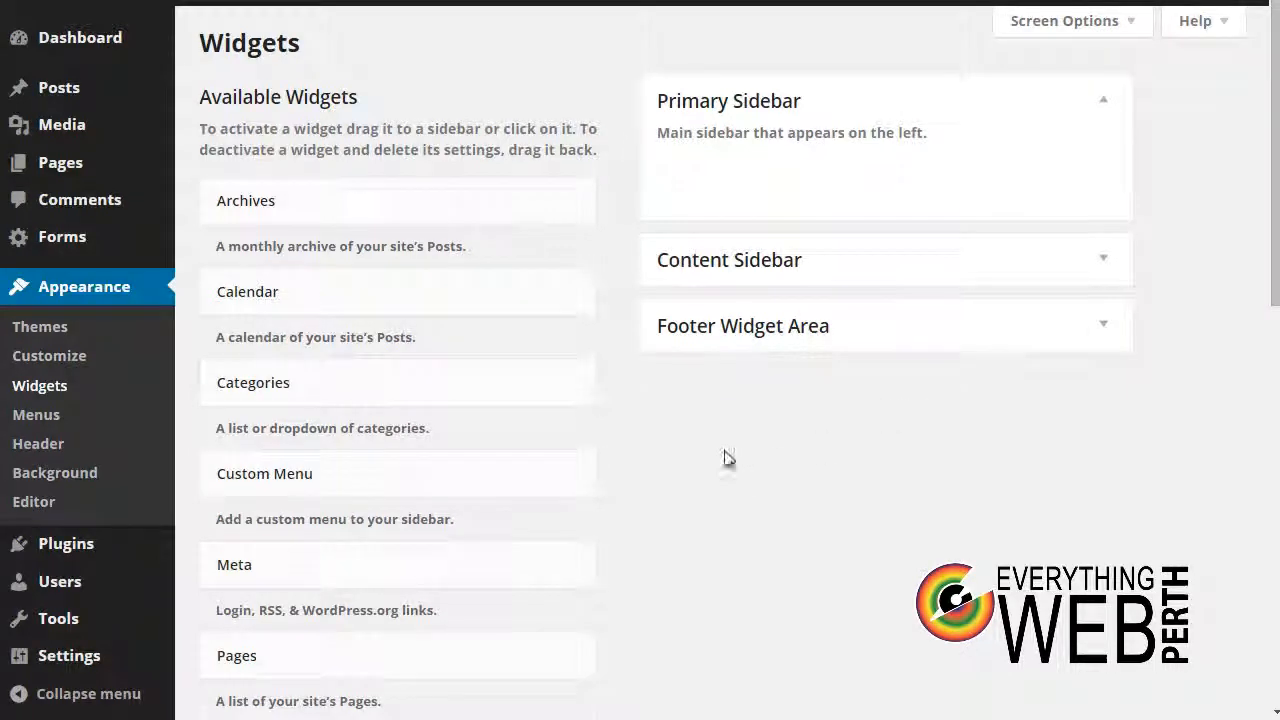
Step: Add a Text widget to the Primary Sidebar
scroll(715, 460, "down", 7)
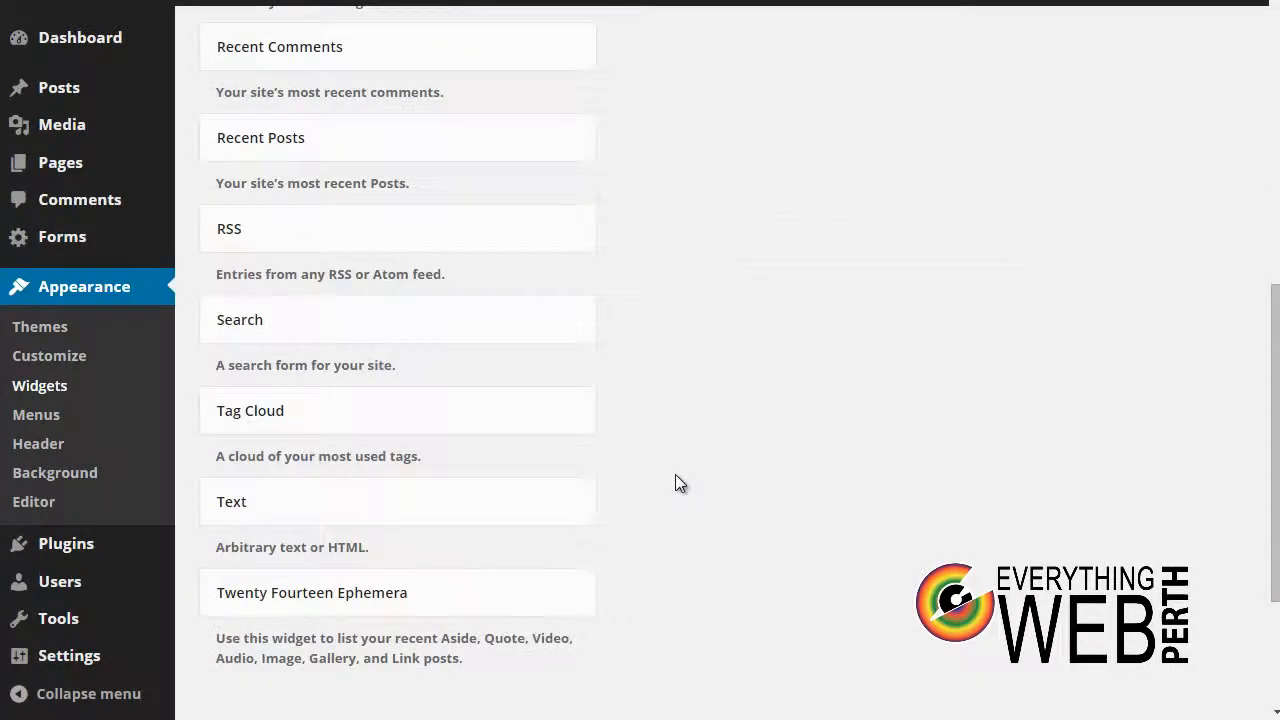
scroll(675, 484, "up", 1)
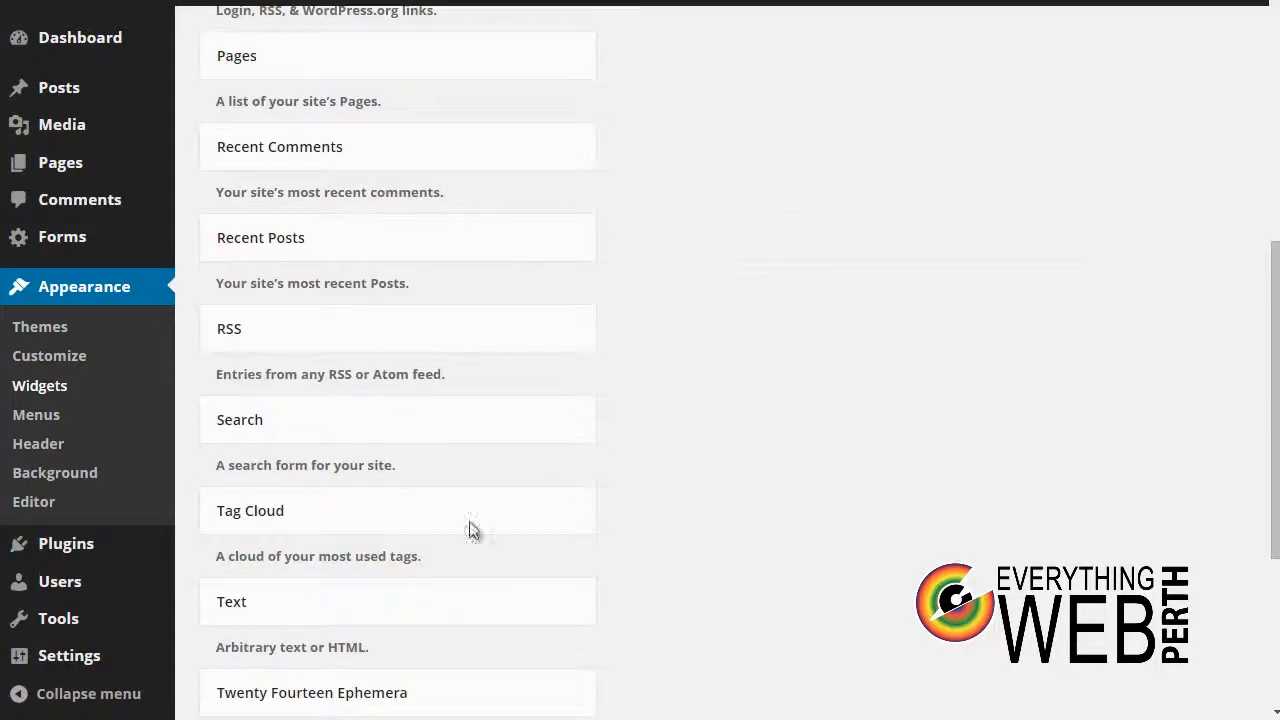
left_click_drag(302, 609, 743, 181)
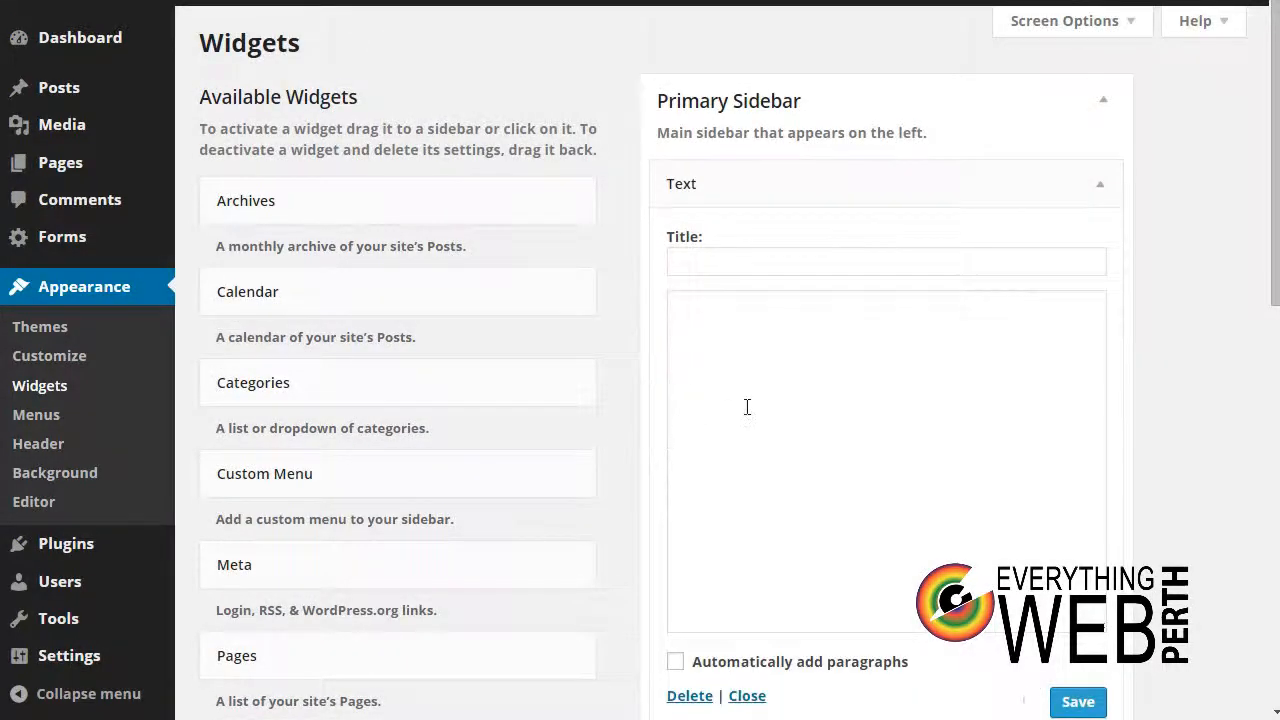
Step: Paste the shortcode [jazzy form="contact1"] into the Text widget's content and save the widget
left_click(768, 362)
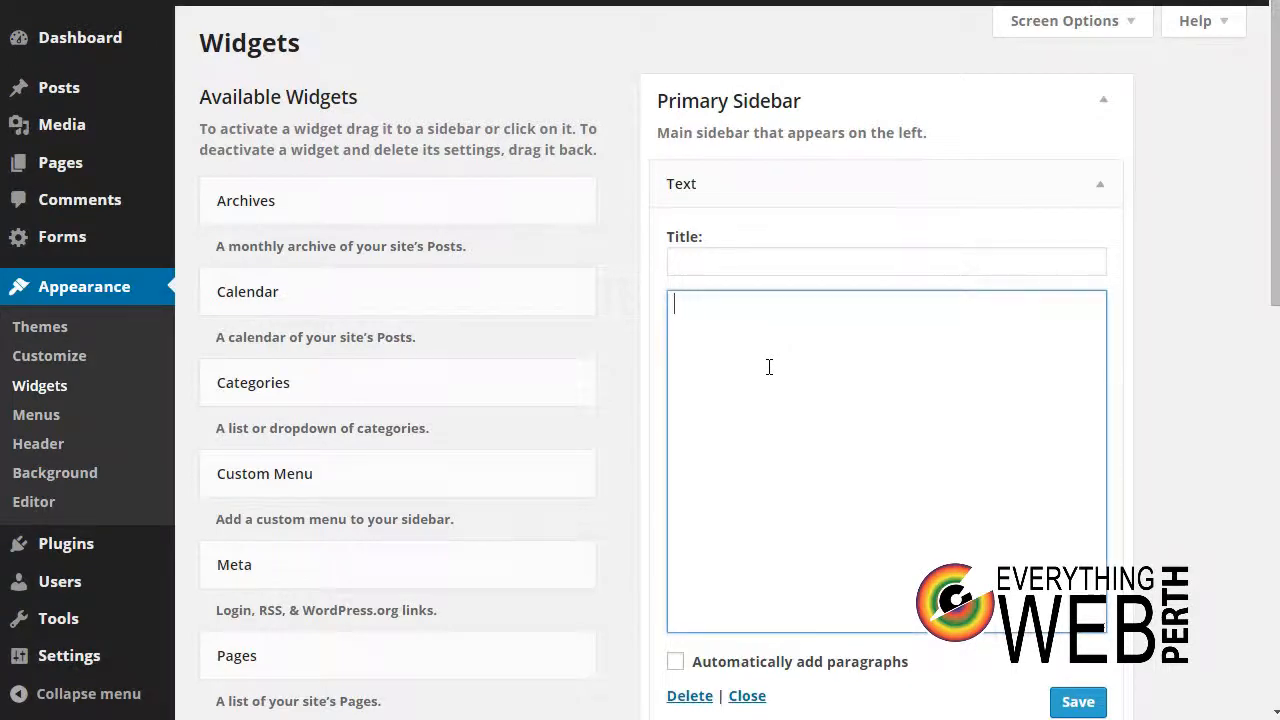
right_click(817, 334)
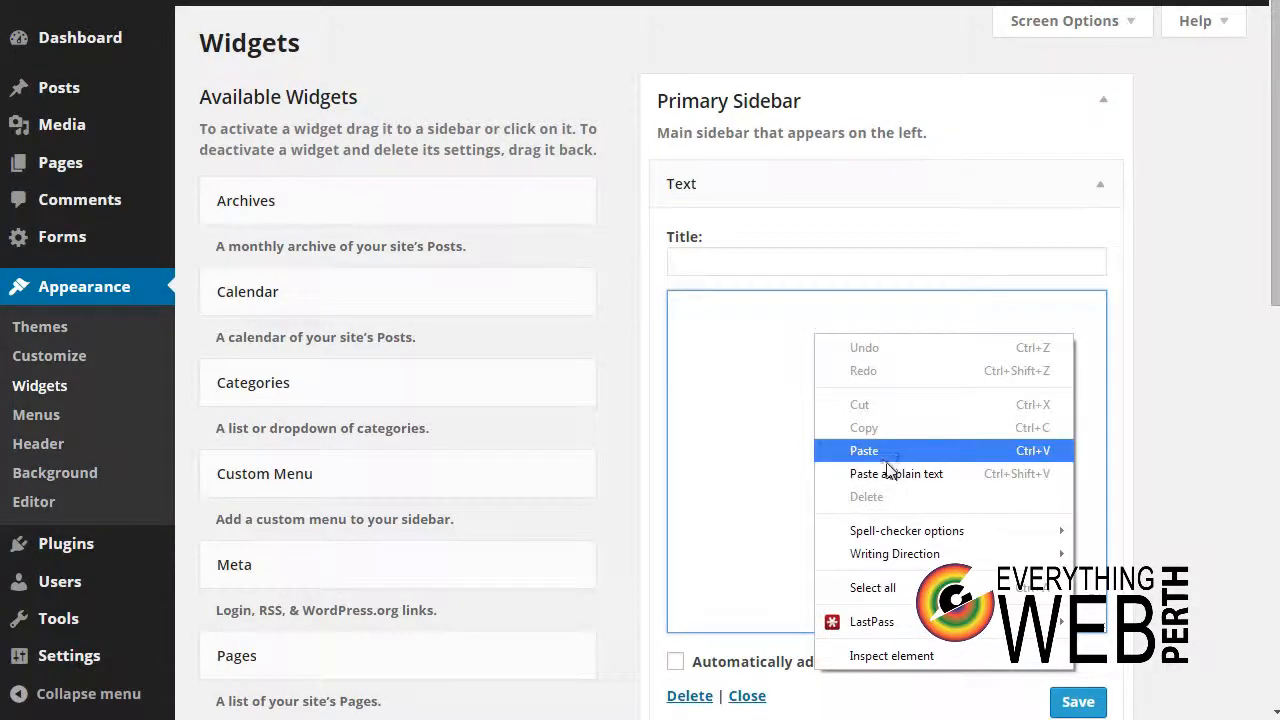
left_click(889, 450)
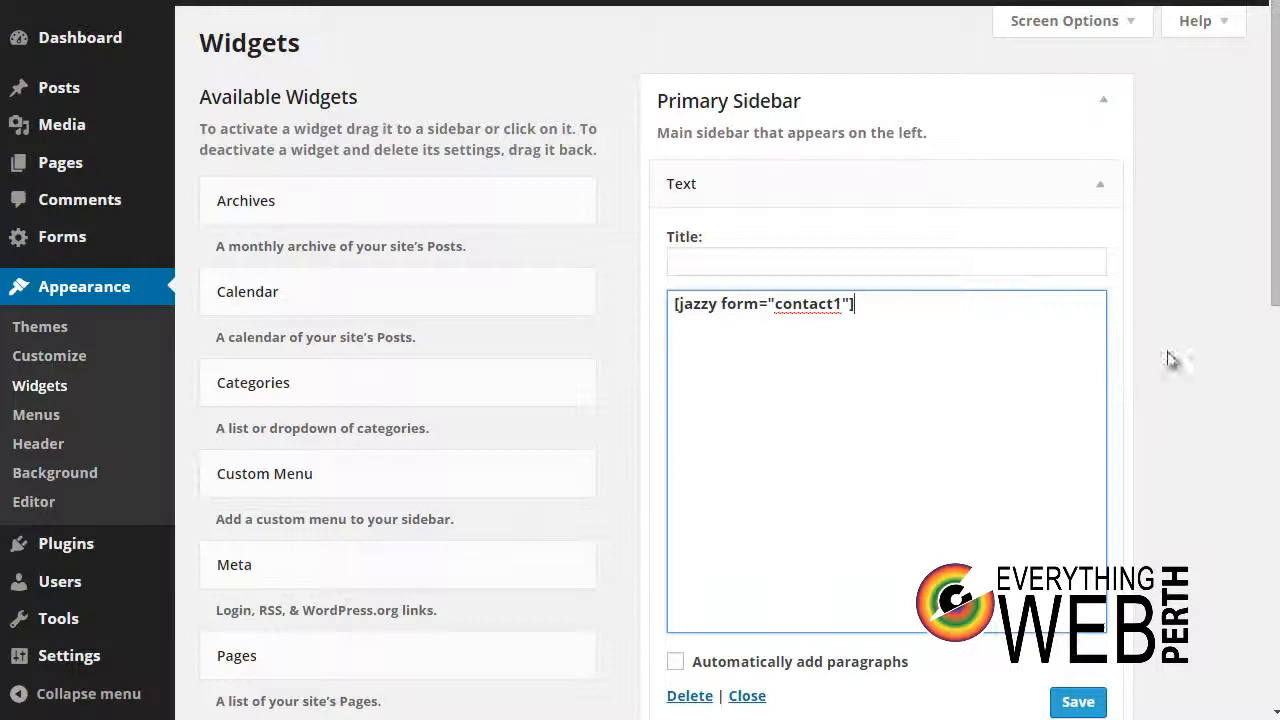
scroll(1240, 380, "down", 1)
left_click(1080, 640)
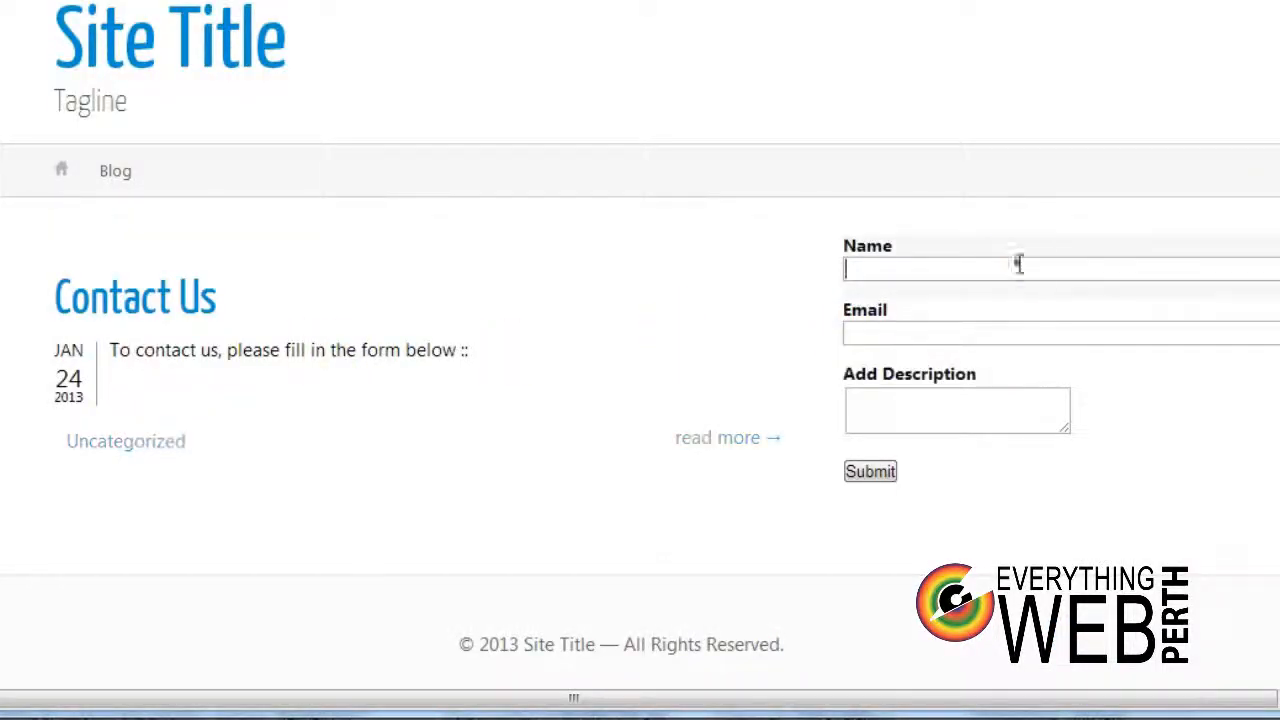
Step: Check the Email field of the contact form in the live site's sidebar
left_click(983, 331)
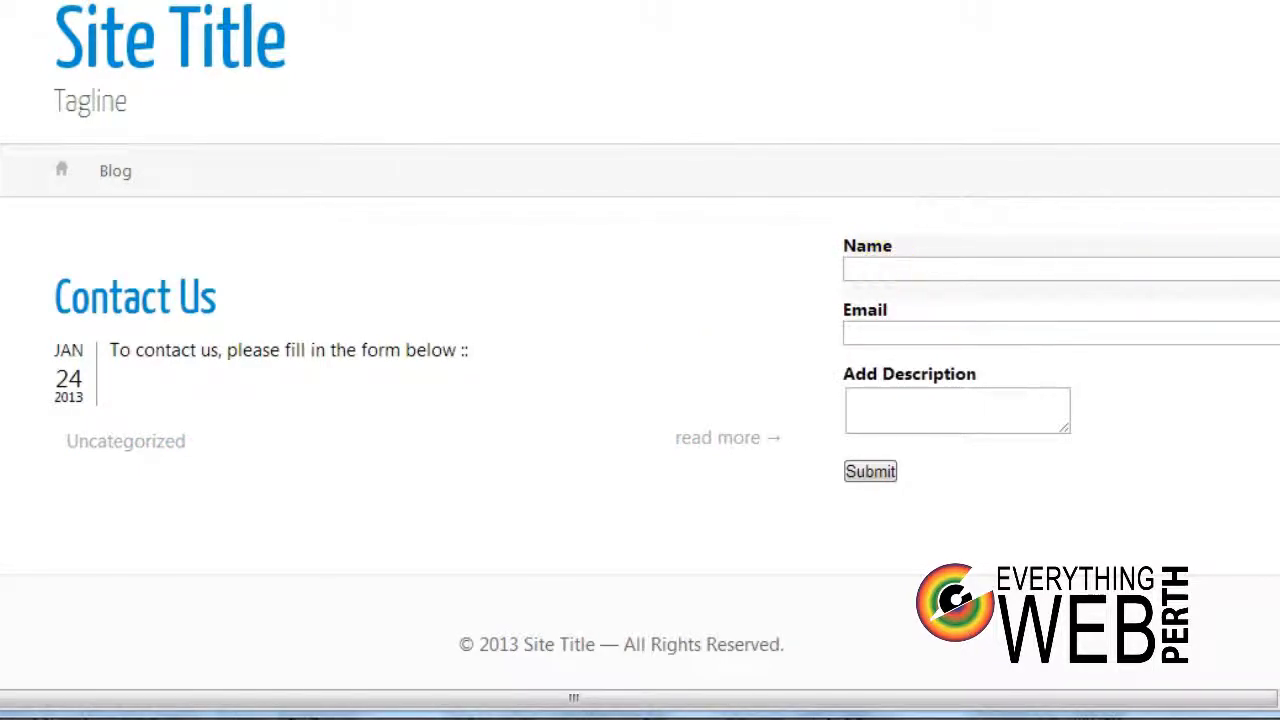